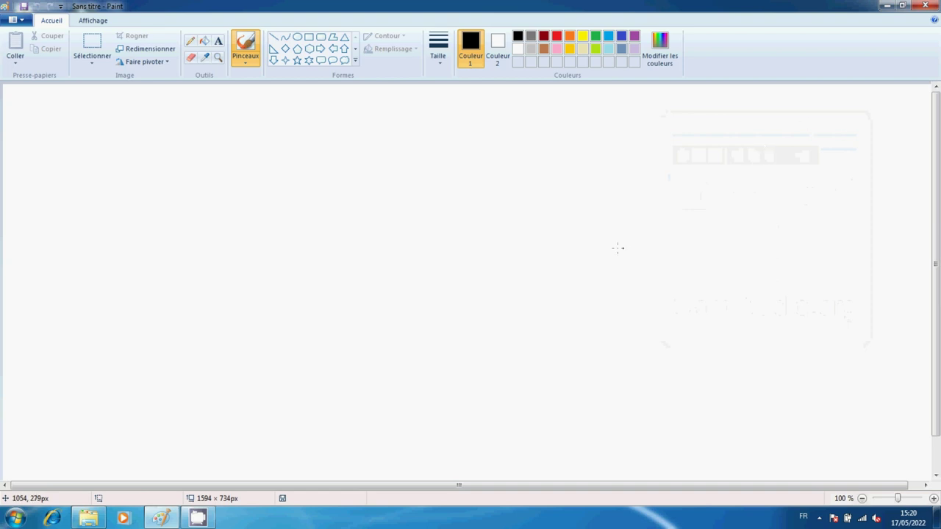
- Draw a capital L in the canvas's upper left with straight red lines at the third line thickness
left_click(557, 35)
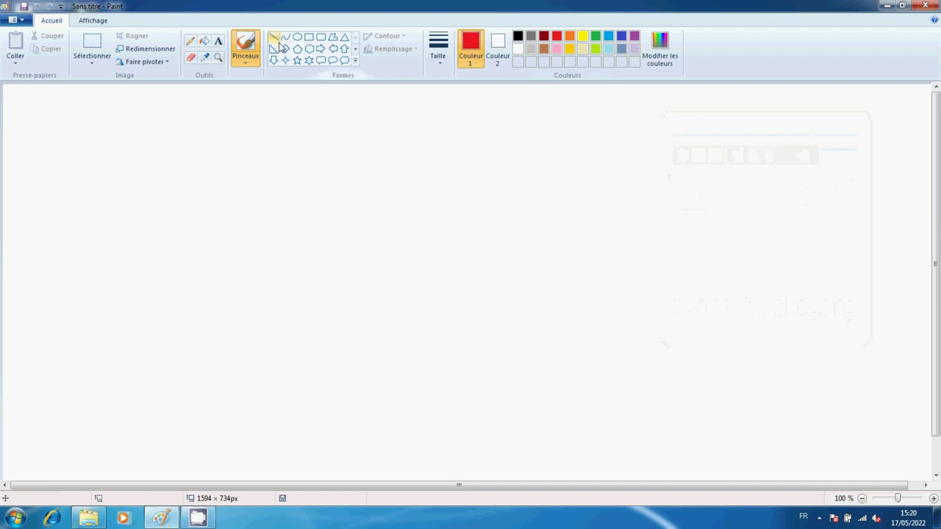
left_click(273, 37)
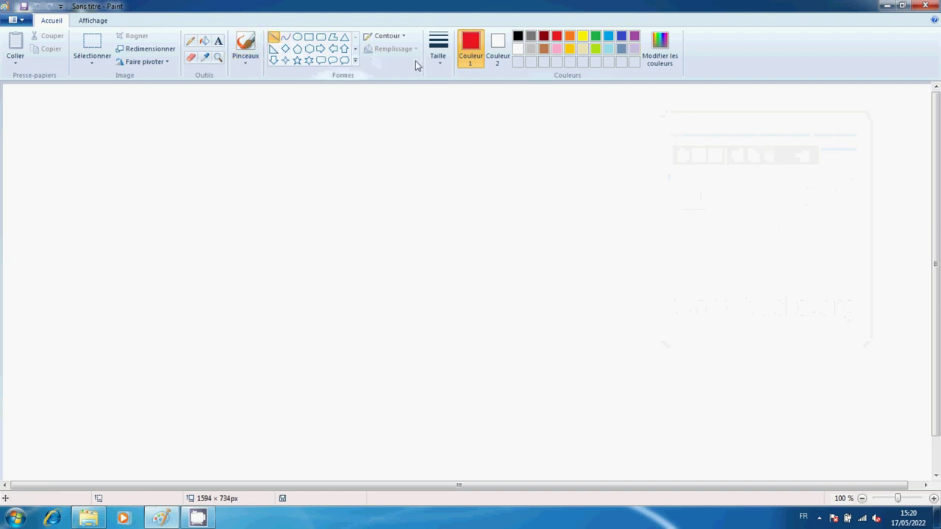
left_click(438, 50)
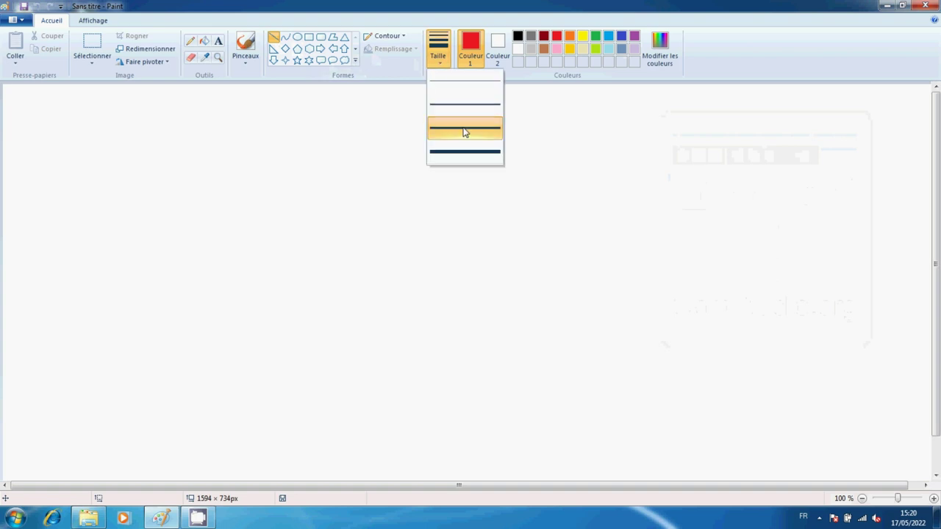
left_click(464, 130)
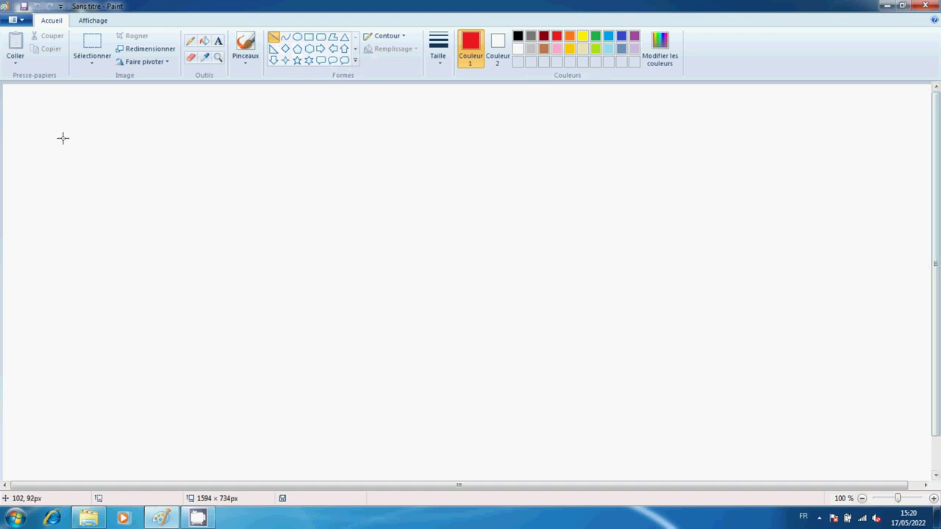
mouse_move(65, 132)
left_mouse_down()
mouse_move(65, 188)
mouse_move(114, 188)
left_mouse_up()
left_click(105, 189)
left_click(167, 181)
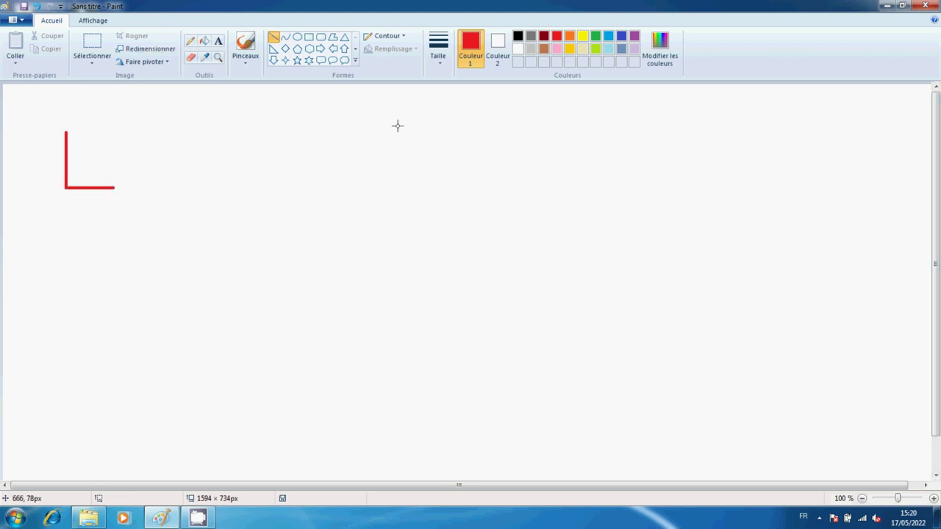
- Draw a gold capital F, about 103 px tall, beside the red L using three straight lines
left_click(569, 48)
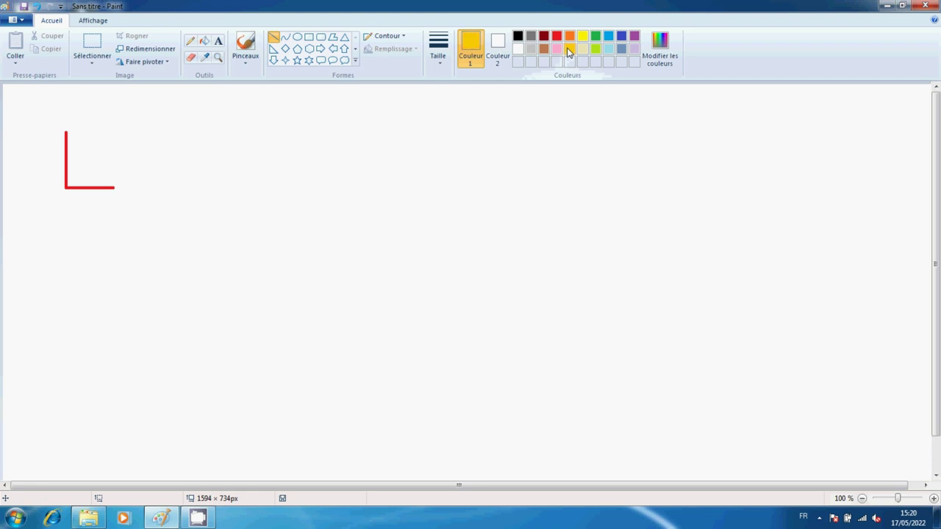
left_click_drag(133, 131, 134, 193)
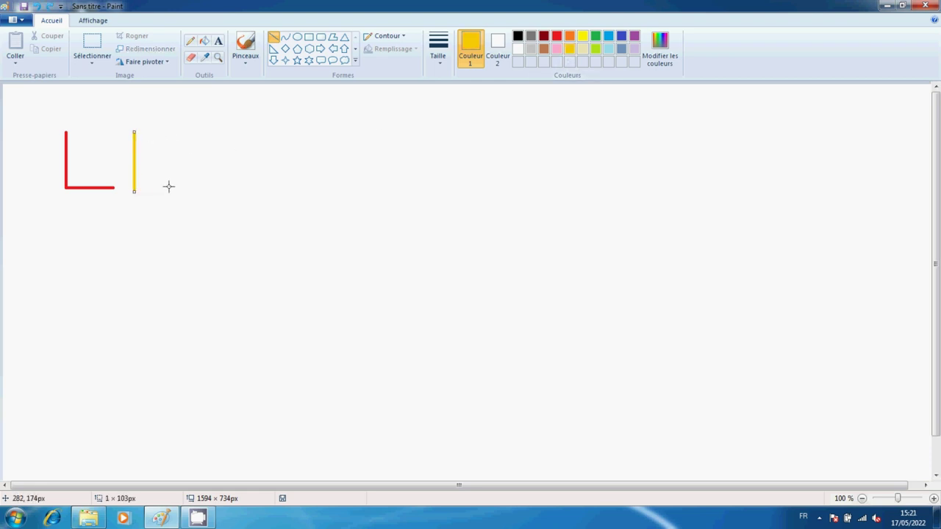
left_click(169, 186)
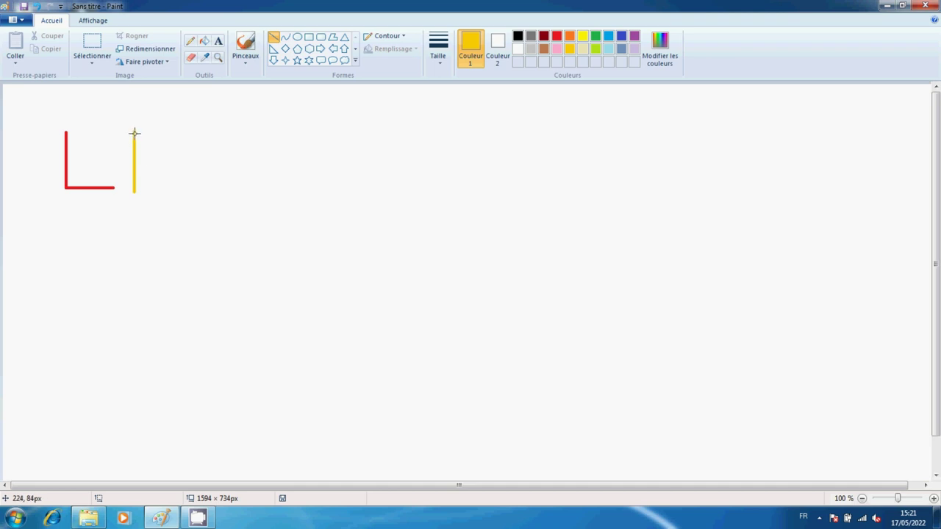
left_click_drag(133, 133, 193, 134)
left_click_drag(134, 158, 174, 161)
- Draw a dark red capital Y to the right of the F with two slanted arms and a stem from their junction
left_click(544, 49)
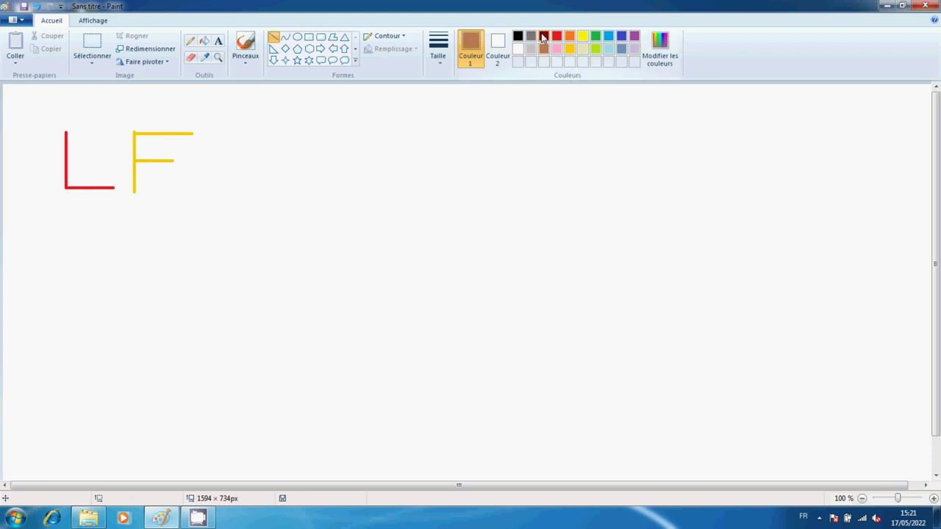
left_click(543, 37)
left_click_drag(237, 133, 271, 164)
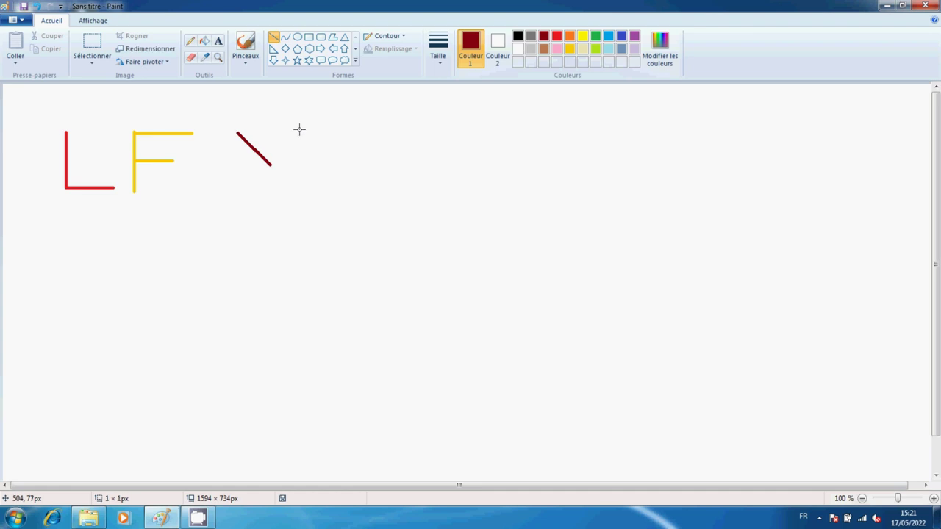
left_click_drag(300, 130, 272, 164)
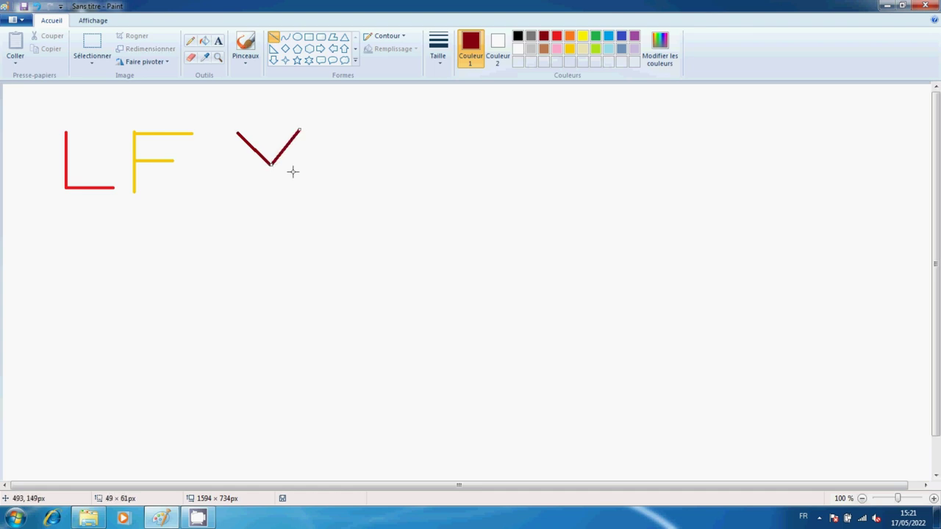
left_click(293, 171)
left_click(267, 164)
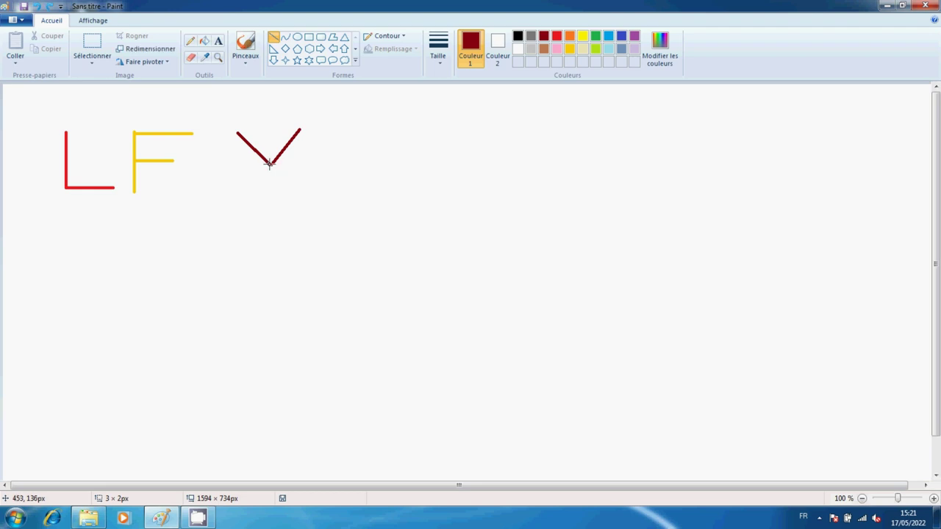
left_click_drag(270, 164, 268, 208)
left_click(306, 205)
- Draw a turquoise-blue capital E, about 113 px tall, to the right of the Y using four straight lines
left_click(608, 35)
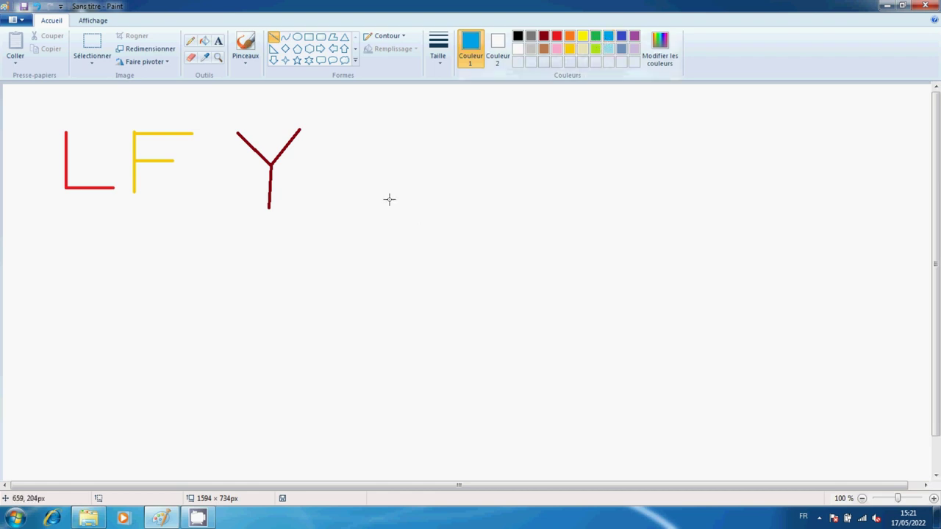
left_click_drag(354, 131, 354, 197)
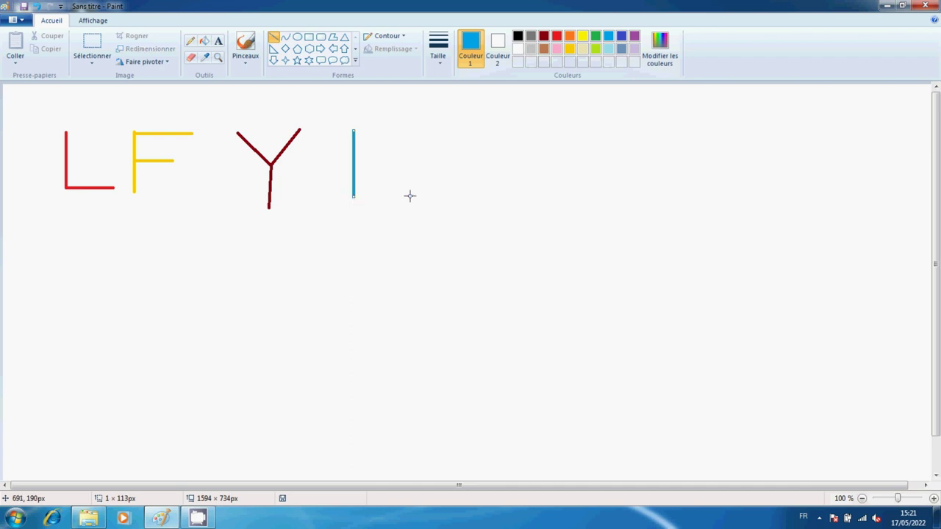
left_click(410, 195)
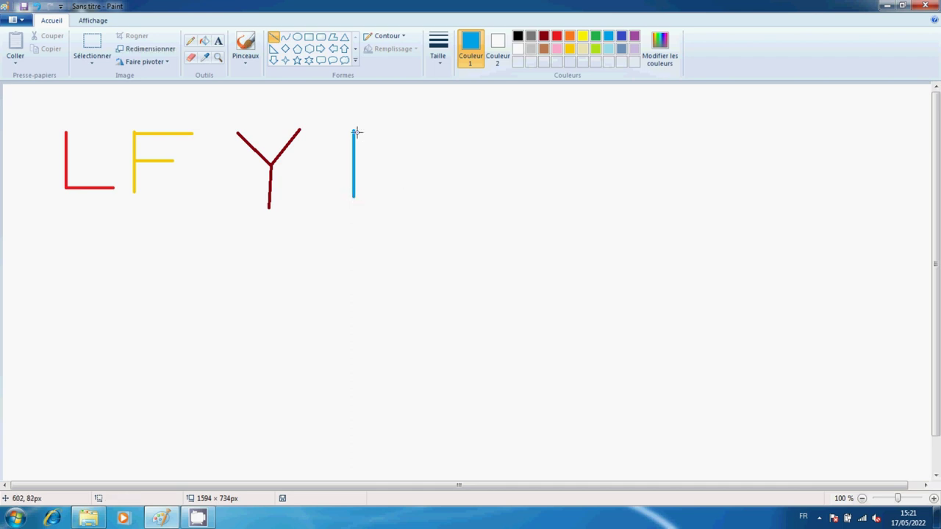
left_click_drag(354, 132, 404, 133)
left_click(435, 158)
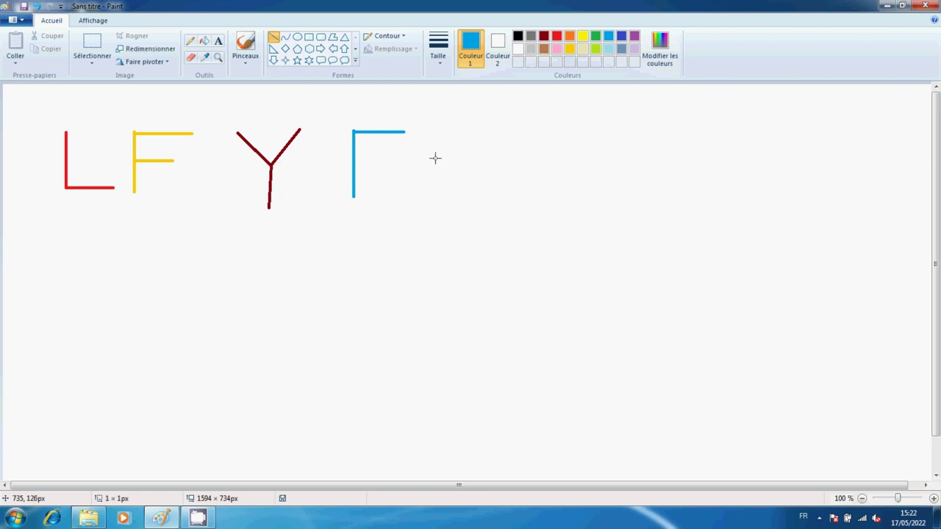
left_click_drag(355, 163, 395, 164)
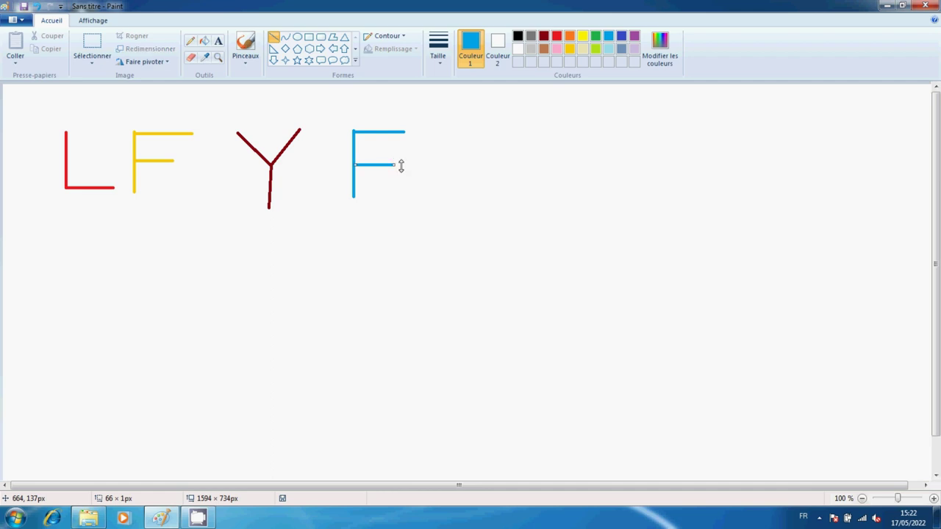
left_click(431, 170)
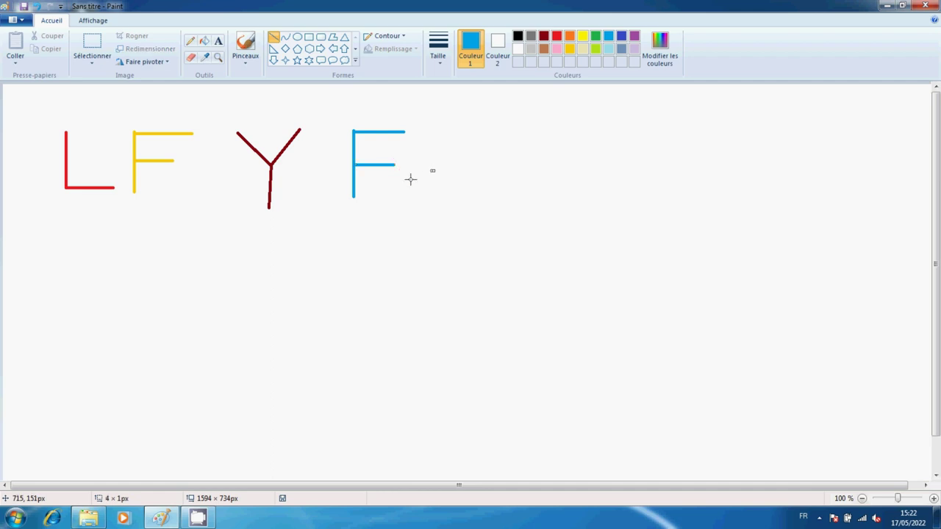
left_click(354, 196)
mouse_move(370, 196)
left_mouse_down()
mouse_move(361, 197)
mouse_move(409, 195)
left_mouse_up()
left_click(357, 199)
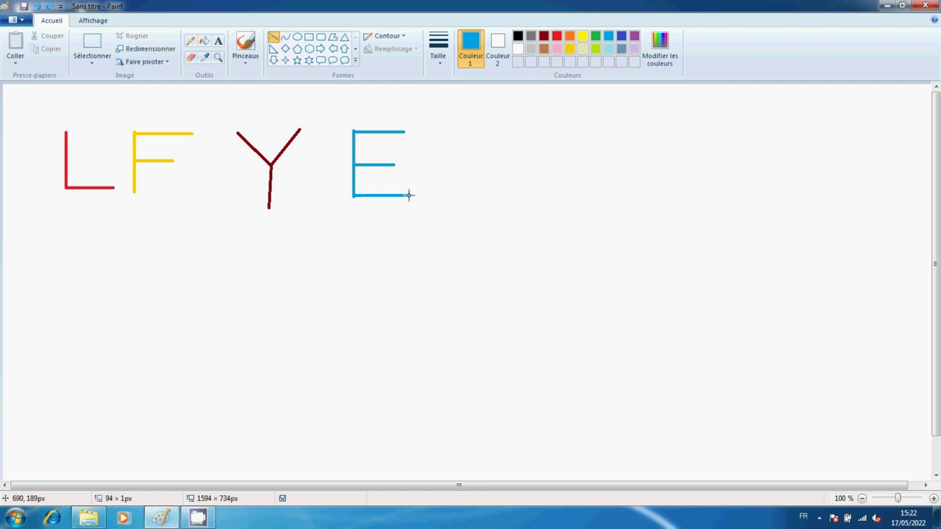
left_click(446, 196)
- Draw an indigo capital H, about 117 px tall, to the right of the E using straight lines
left_click(621, 38)
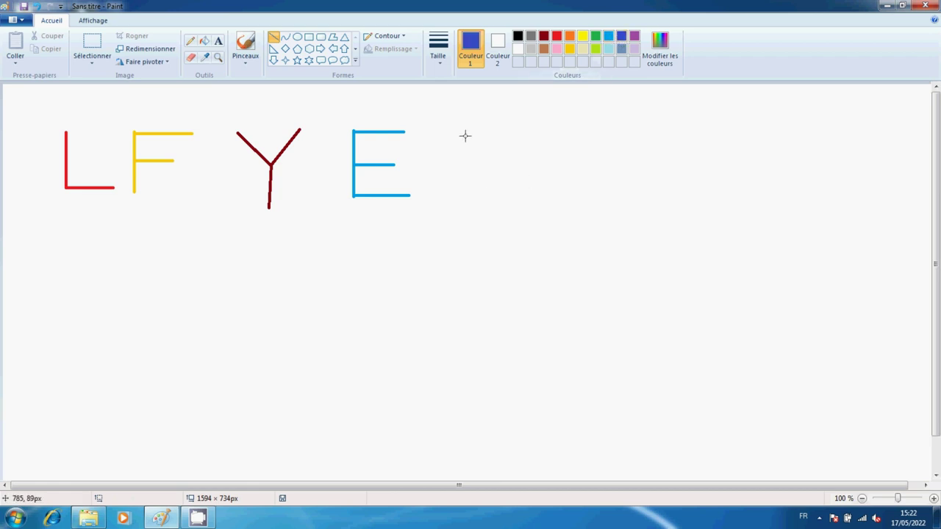
left_click_drag(463, 130, 463, 197)
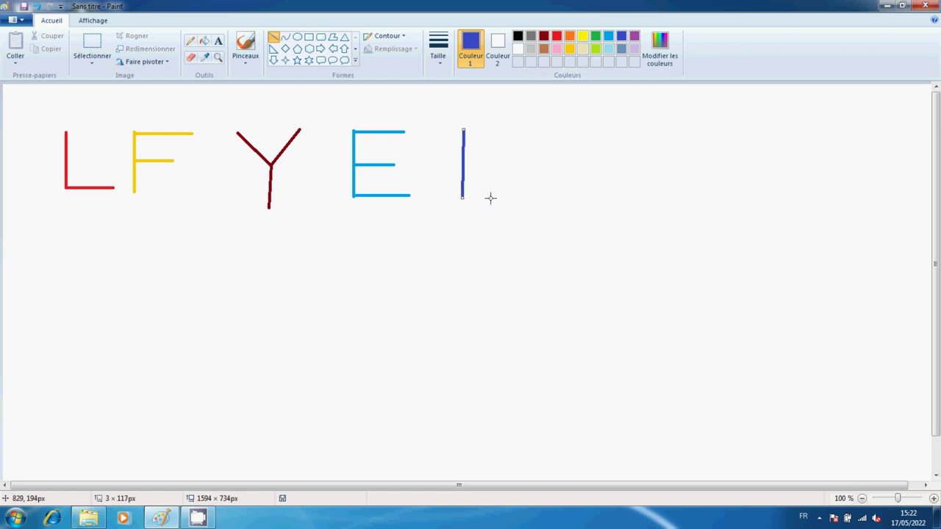
left_click(490, 195)
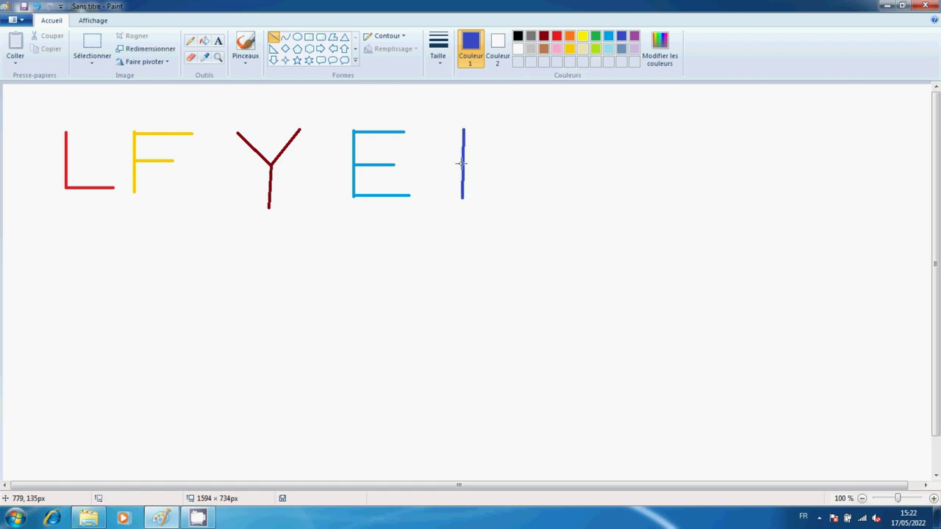
left_click_drag(463, 163, 505, 164)
left_click(519, 164)
left_click_drag(505, 129, 505, 196)
left_click(526, 201)
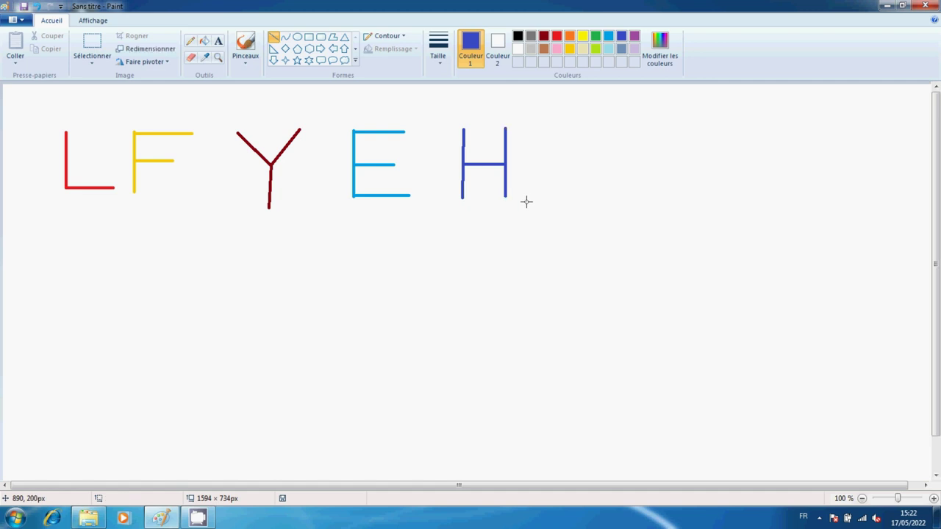
- Draw a purple capital I, about 122 px tall, with horizontal strokes at both ends, to the right of the H
left_click(634, 39)
mouse_move(561, 128)
left_mouse_down()
mouse_move(605, 128)
mouse_move(583, 156)
mouse_move(581, 199)
left_mouse_up()
left_click(638, 139)
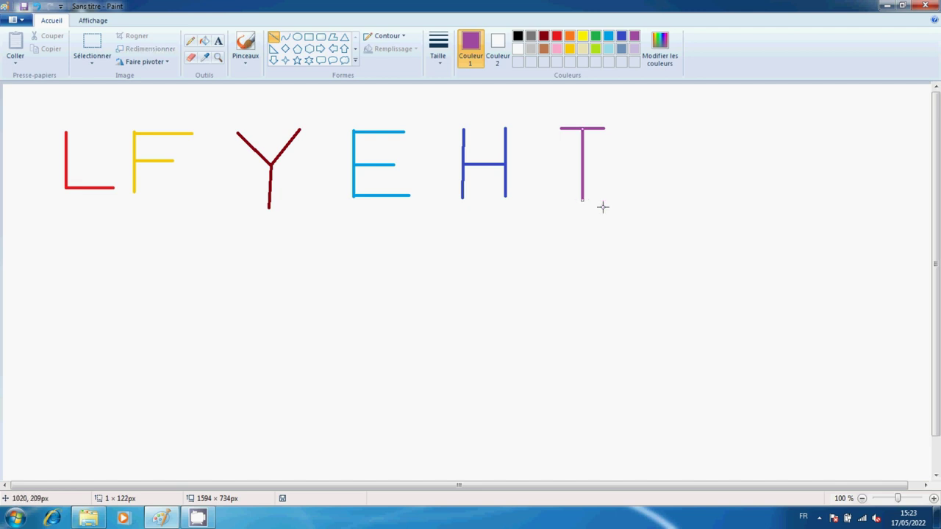
left_click(603, 207)
mouse_move(554, 203)
left_mouse_down()
mouse_move(621, 199)
mouse_move(580, 201)
left_mouse_up()
left_click(632, 199)
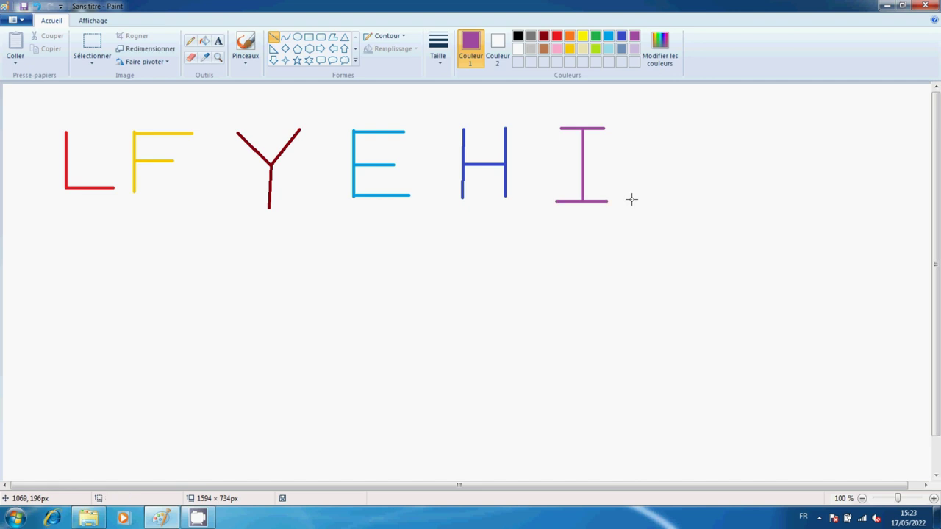
- Draw an indigo capital X, about 115 px tall, to the right of the I with two crossing diagonal lines
left_click(621, 36)
left_click_drag(655, 127, 723, 193)
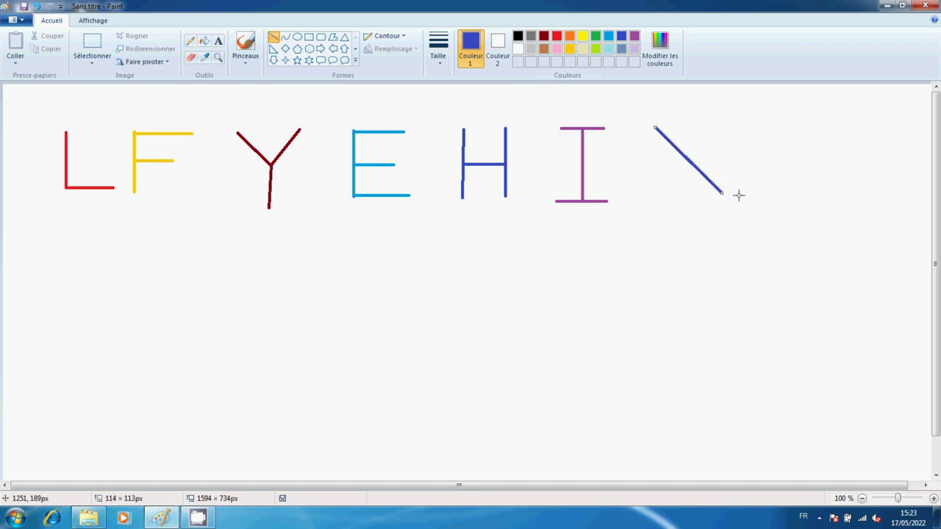
left_click(738, 193)
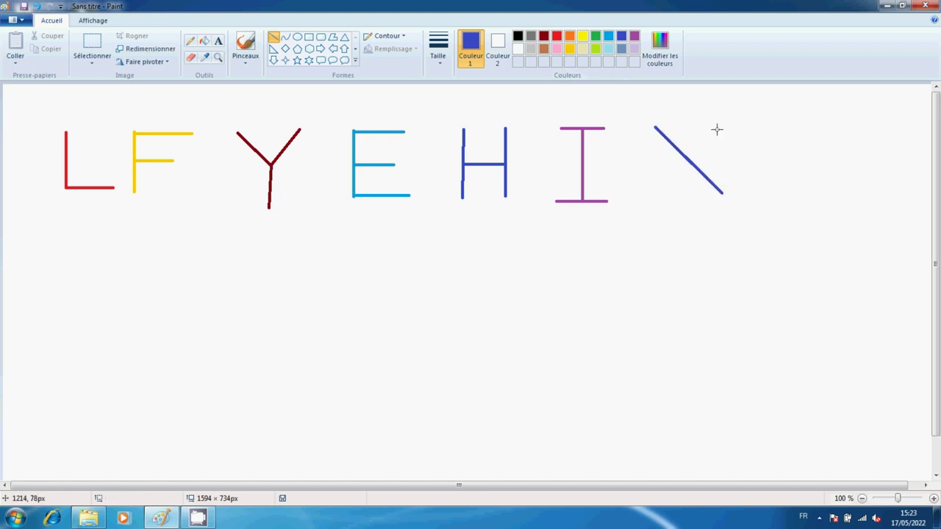
left_click_drag(713, 130, 658, 196)
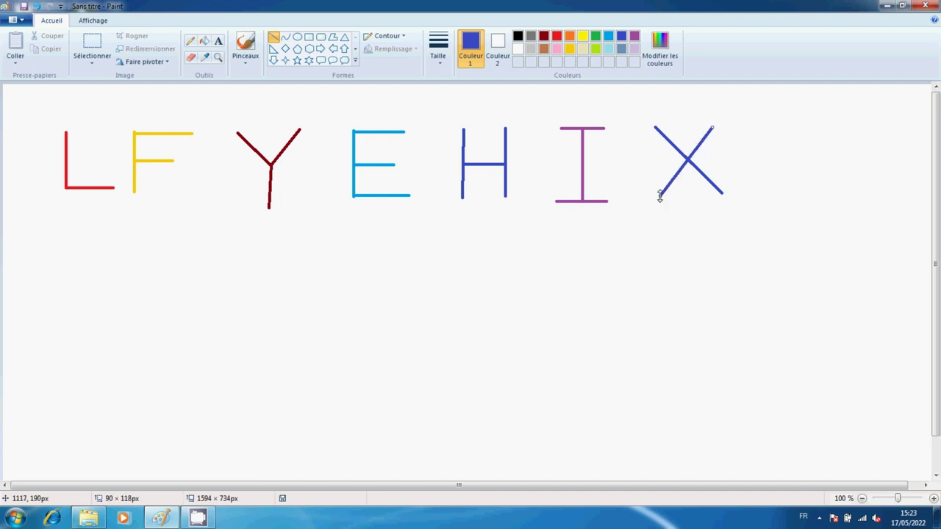
left_click(744, 188)
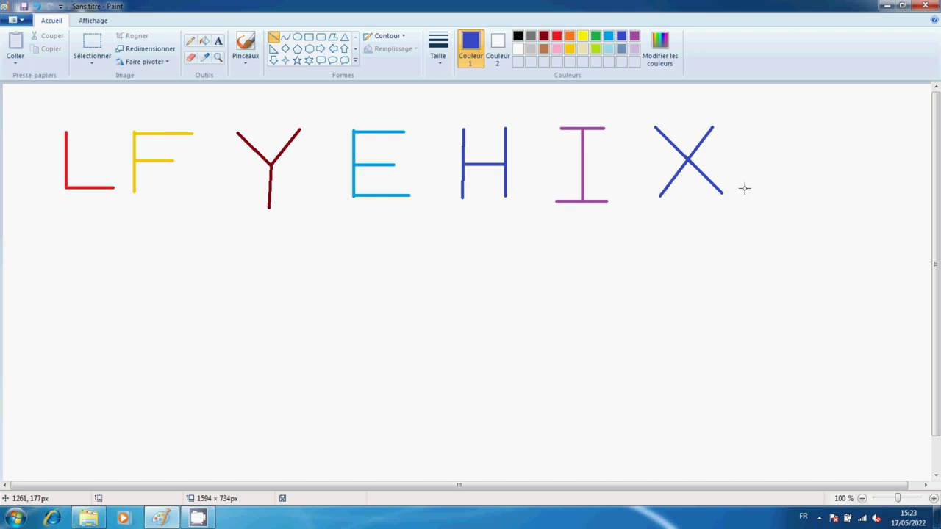
- Draw a lime-green capital W, about 112 px tall, below the L and F using four connected slanted lines
left_click(596, 49)
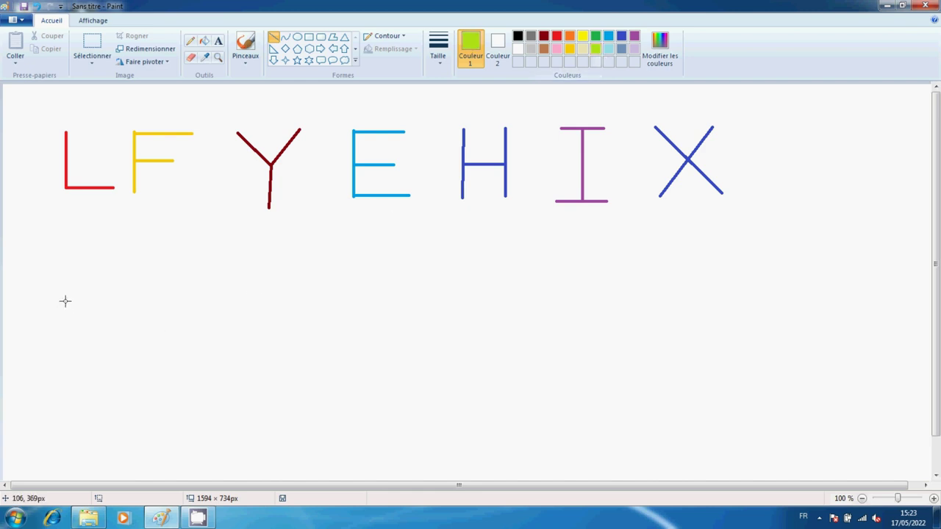
mouse_move(65, 302)
left_mouse_down()
mouse_move(65, 349)
mouse_move(84, 365)
mouse_move(95, 357)
mouse_move(85, 366)
left_mouse_up()
left_click(114, 361)
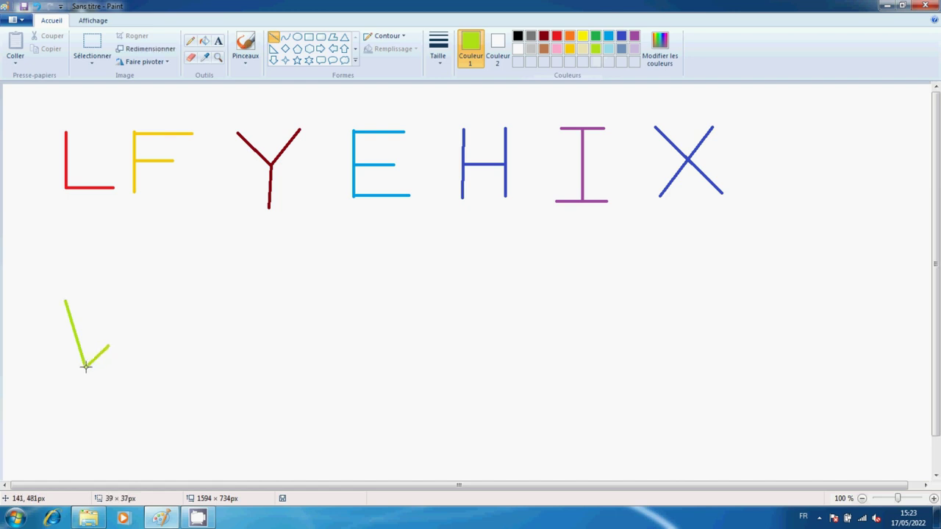
left_click(133, 366)
left_click_drag(108, 345, 134, 368)
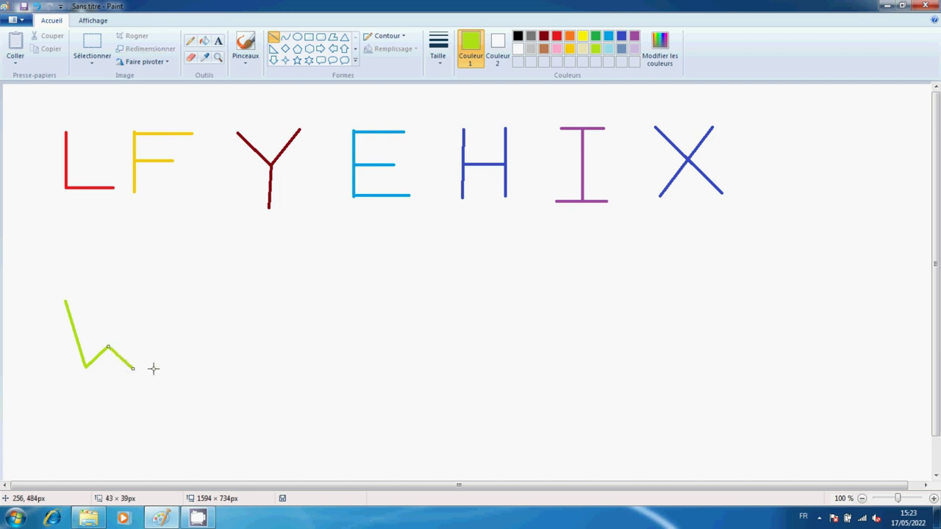
left_click(153, 368)
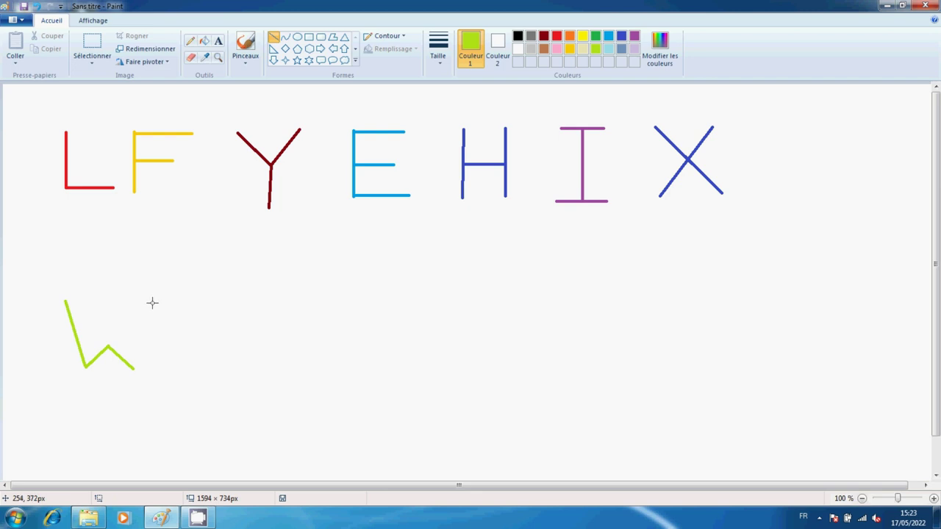
left_click_drag(153, 303, 134, 363)
left_click_drag(133, 366, 133, 367)
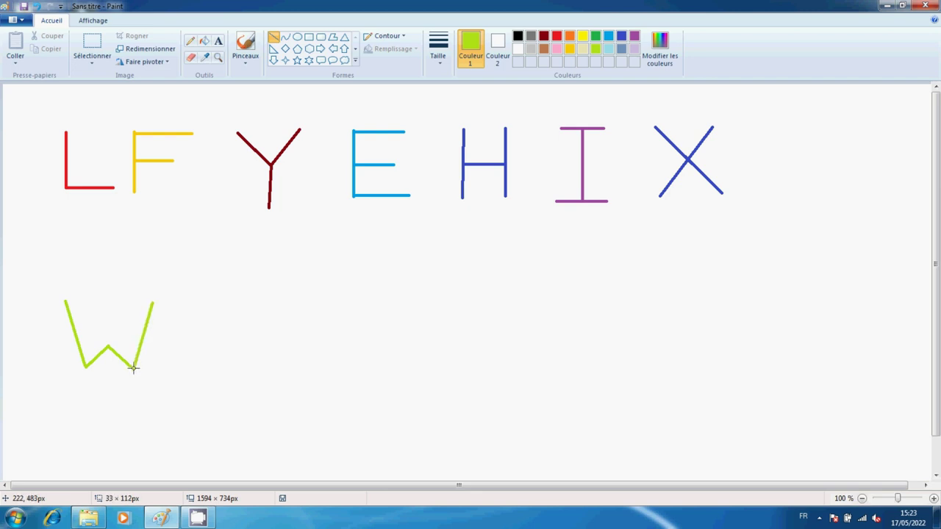
left_click(162, 368)
- Draw a brown capital A to the right of the W using two slanted lines and a horizontal crossbar
left_click(557, 36)
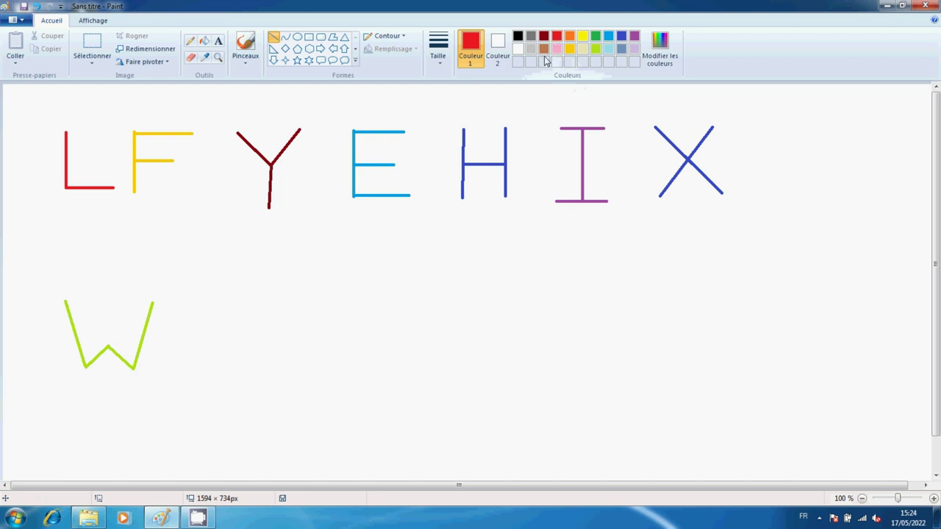
left_click(543, 49)
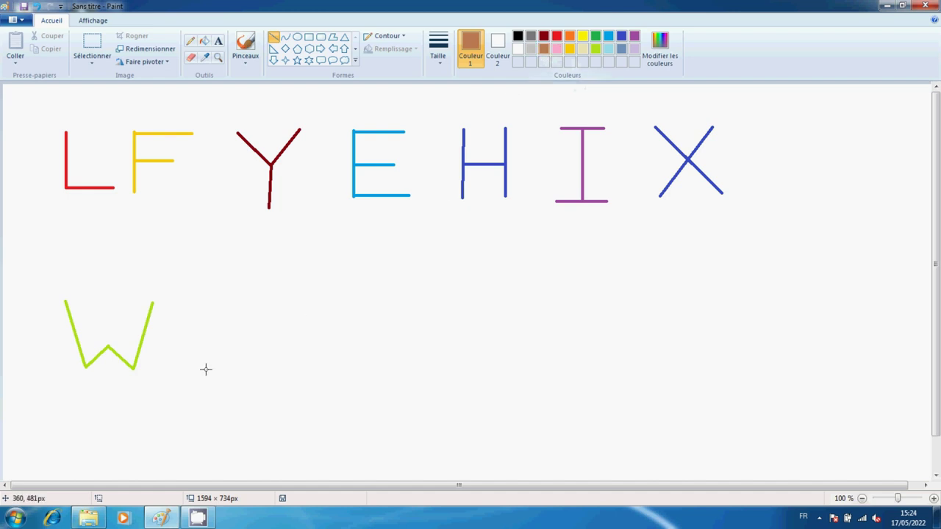
mouse_move(183, 370)
left_mouse_down()
mouse_move(219, 299)
mouse_move(255, 337)
mouse_move(253, 369)
left_mouse_up()
left_click(325, 373)
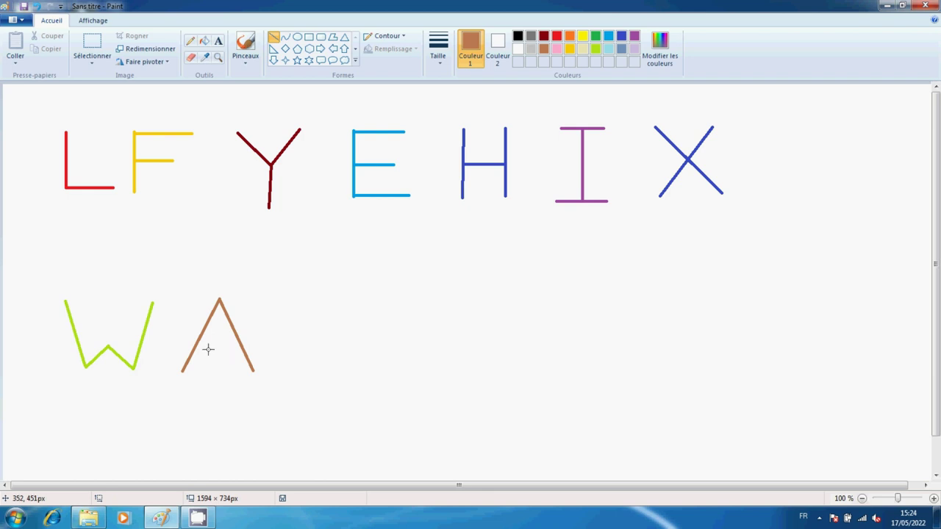
mouse_move(198, 342)
left_mouse_down()
mouse_move(252, 343)
mouse_move(244, 342)
left_mouse_up()
- Draw a pink capital T, about 110 px tall, to the right of the A with a horizontal and a vertical line
left_click(557, 50)
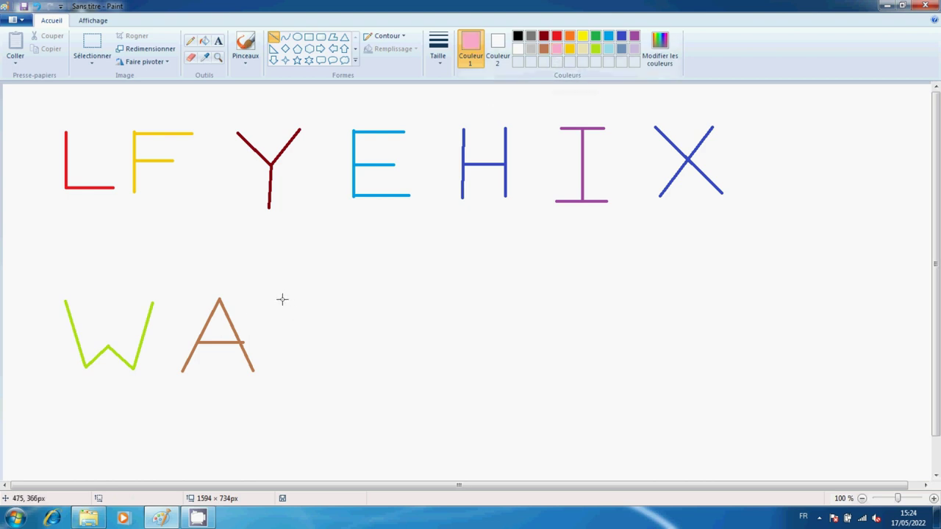
left_click_drag(281, 299, 338, 299)
left_click(376, 307)
left_click_drag(309, 300, 309, 363)
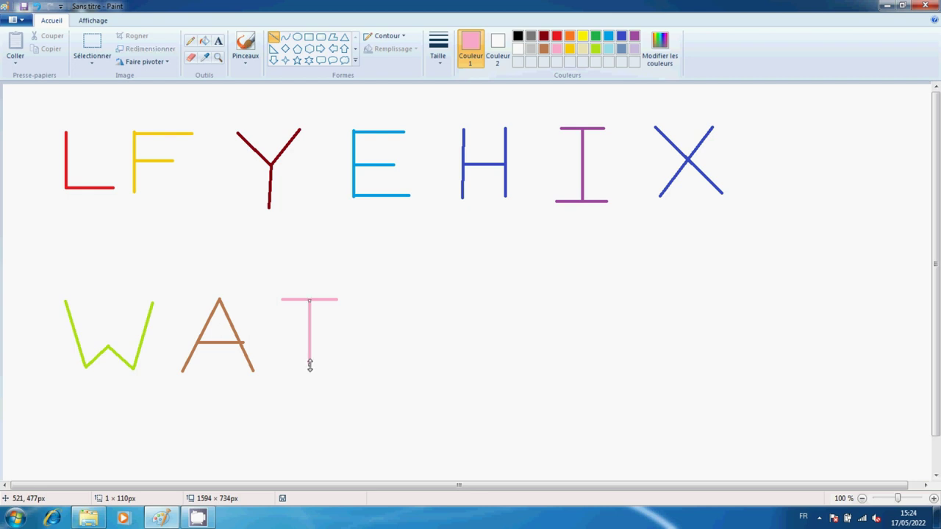
left_click(380, 372)
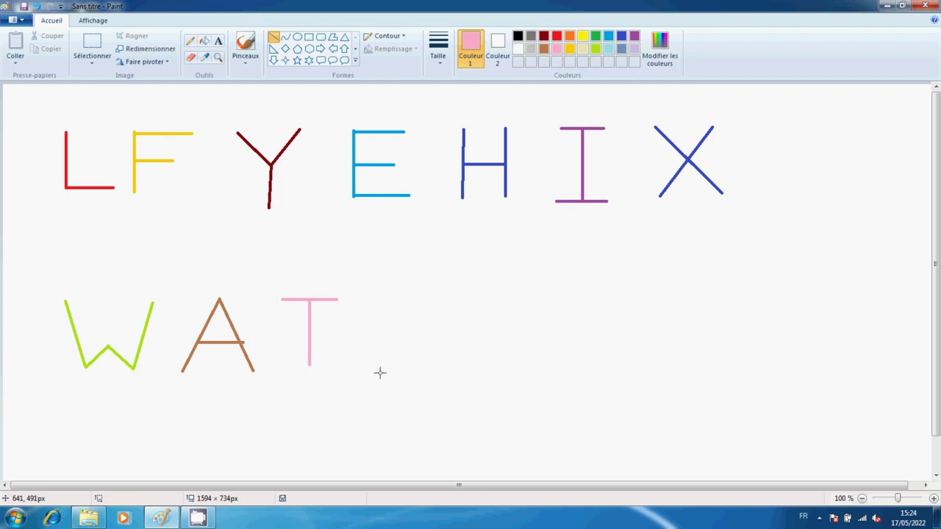
- Draw a gold capital N, about 107 px tall, to the right of the T using two vertical lines and a diagonal
left_click(568, 52)
left_click_drag(380, 299, 380, 360)
left_click(427, 359)
left_click_drag(381, 300, 431, 359)
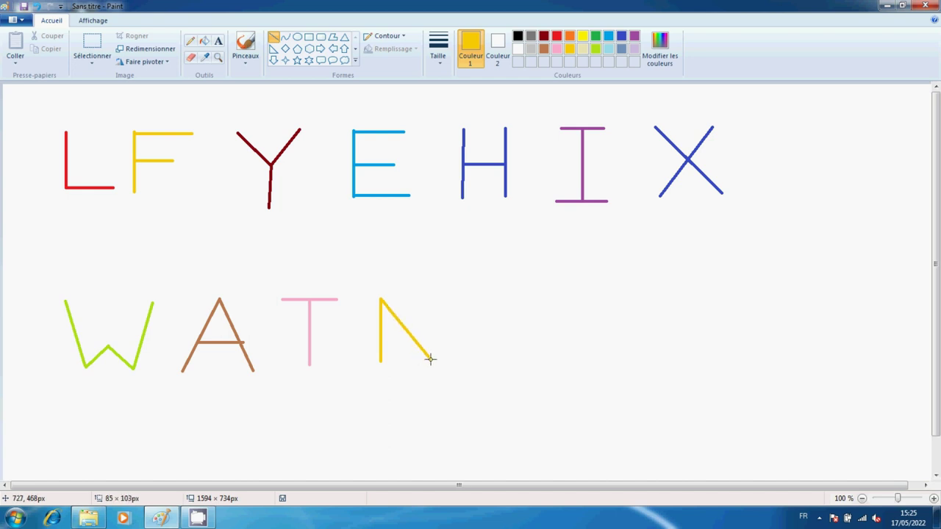
left_click(465, 373)
left_click_drag(431, 298, 432, 360)
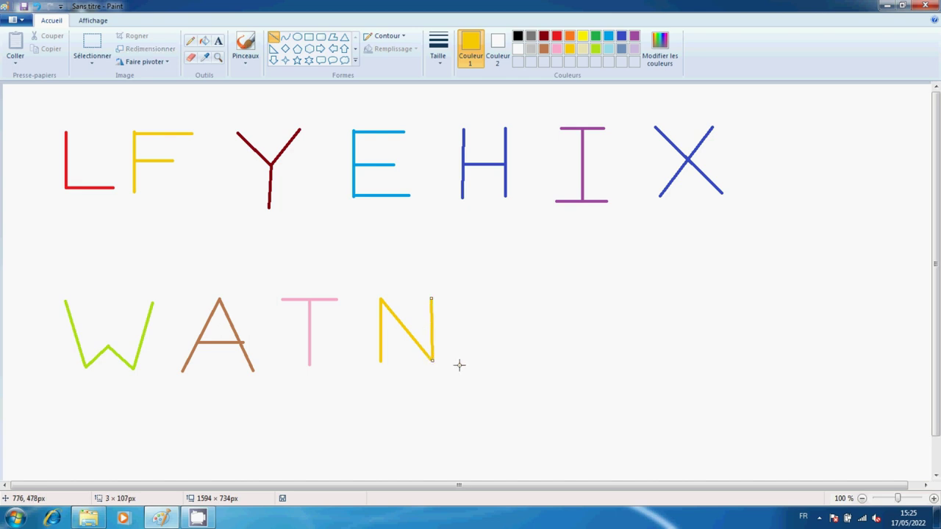
left_click(459, 365)
- Draw a green capital V, about 123 px tall, to the right of the N with two slanted lines meeting at the bottom
left_click(595, 36)
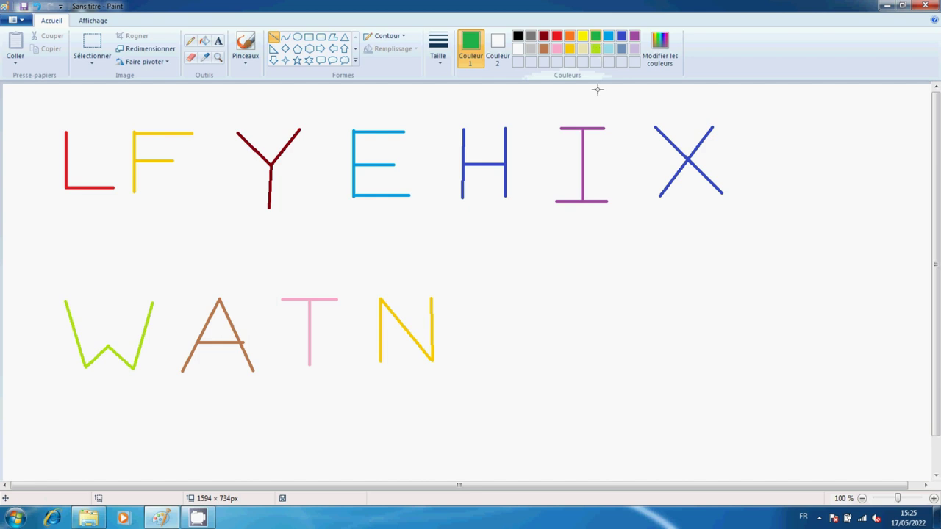
left_click_drag(473, 300, 519, 365)
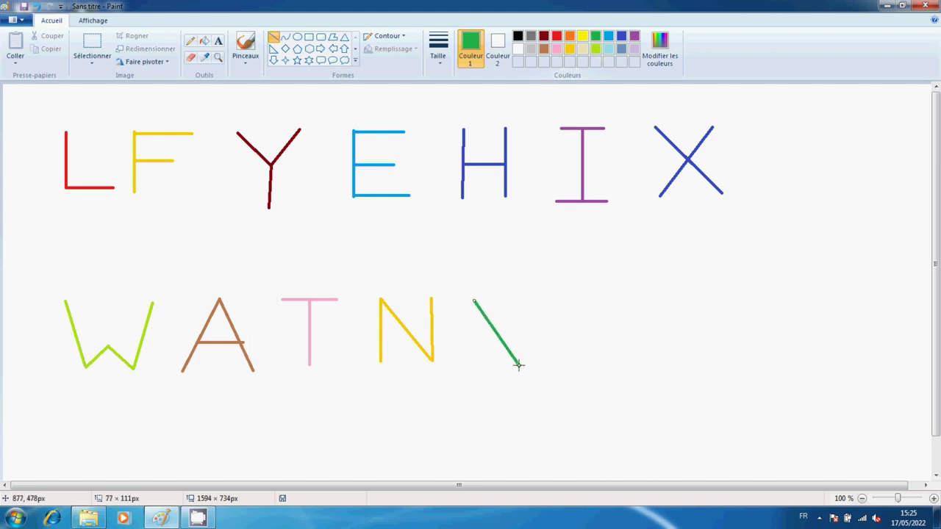
left_click(567, 383)
left_click_drag(542, 296, 520, 367)
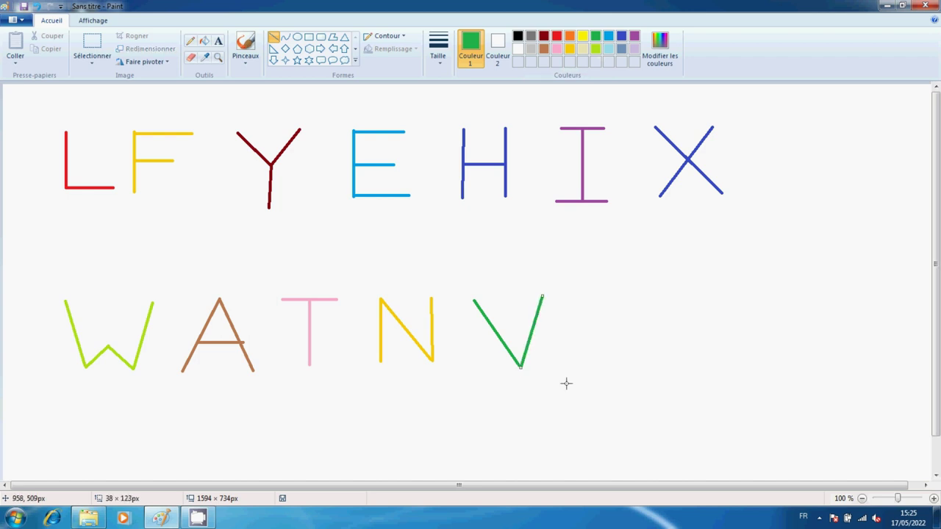
left_click(566, 383)
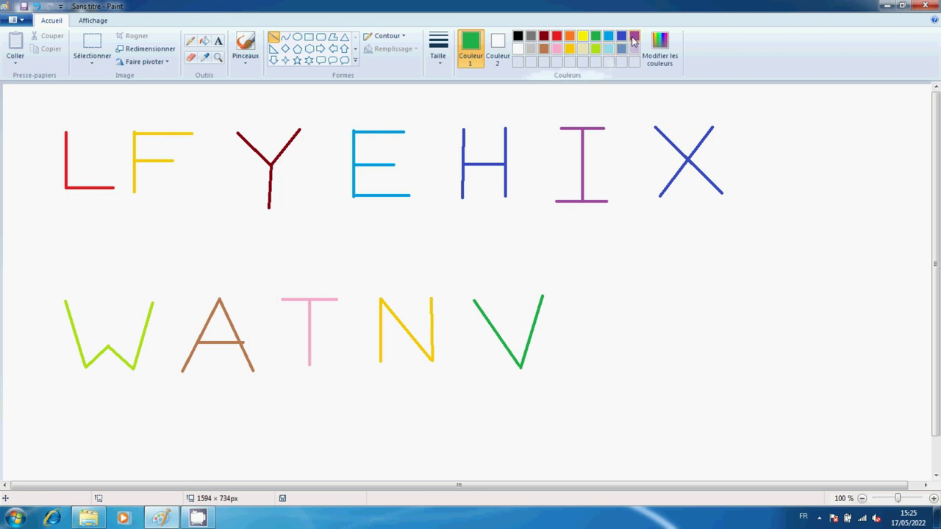
- Draw a purple capital Z, about 107 px wide, to the right of the V using two horizontal lines joined by a diagonal
left_click(633, 37)
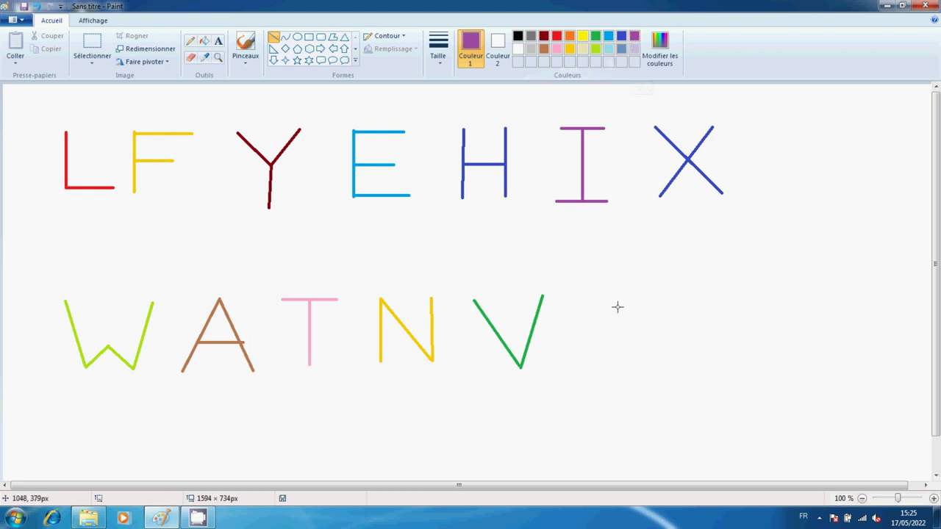
left_click_drag(587, 300, 645, 299)
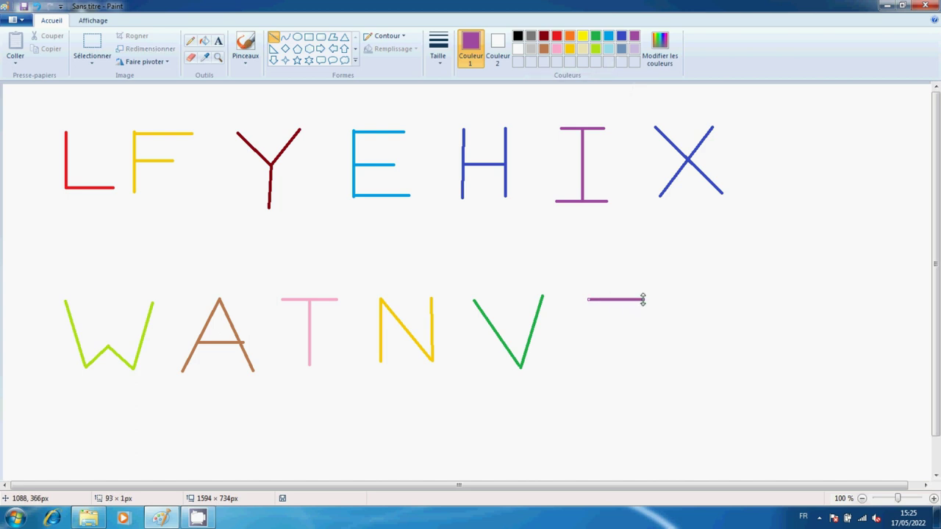
left_click(653, 316)
mouse_move(644, 299)
left_mouse_down()
mouse_move(590, 336)
mouse_move(584, 359)
left_mouse_up()
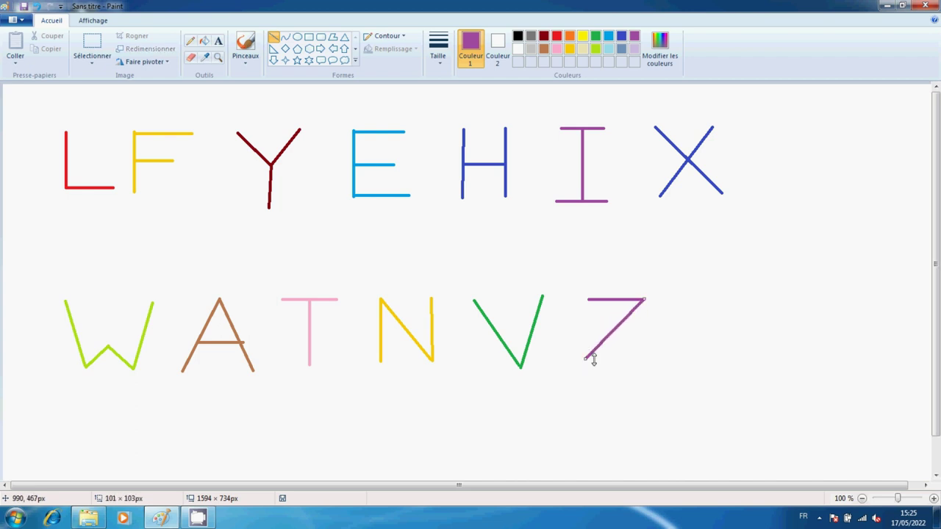
left_click(636, 362)
left_click_drag(584, 360, 647, 358)
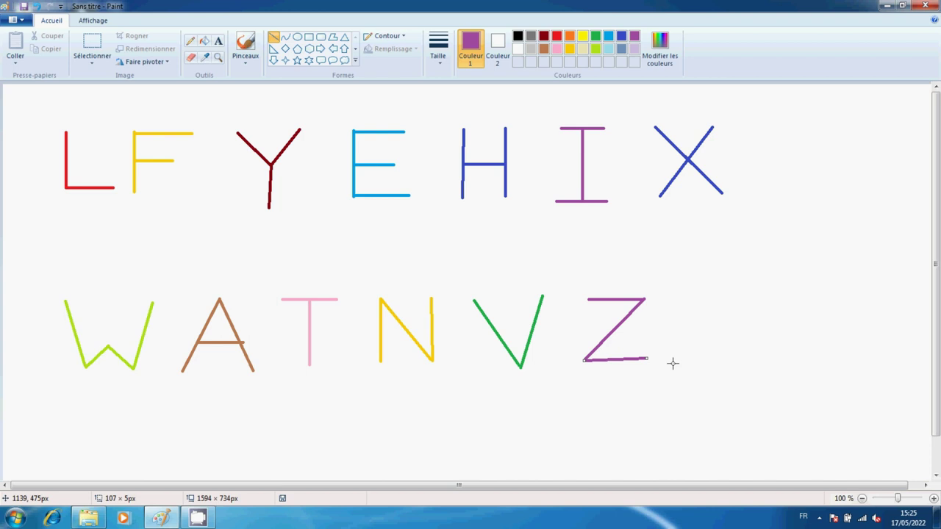
left_click(673, 363)
- Draw an indigo capital K, about 120 px tall, to the right of the Z with a vertical line and two diagonal arms
left_click(620, 36)
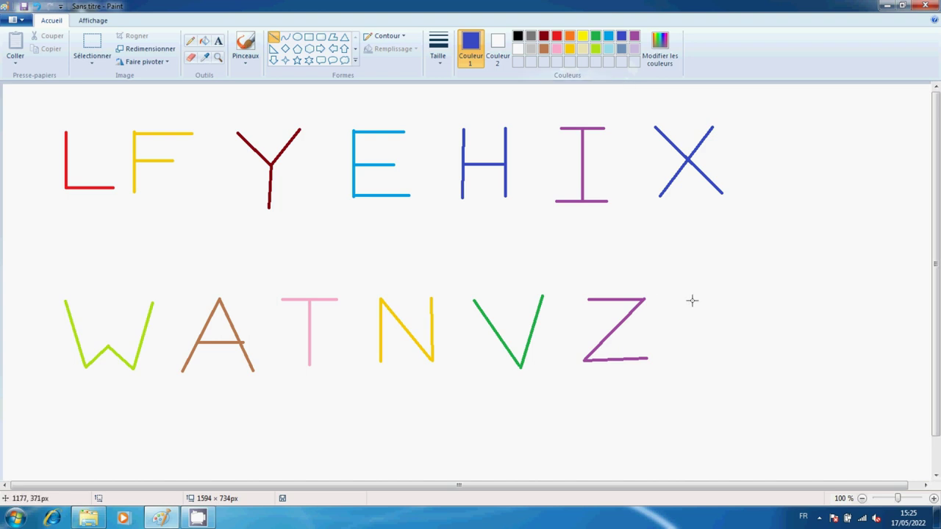
left_click_drag(692, 294, 691, 363)
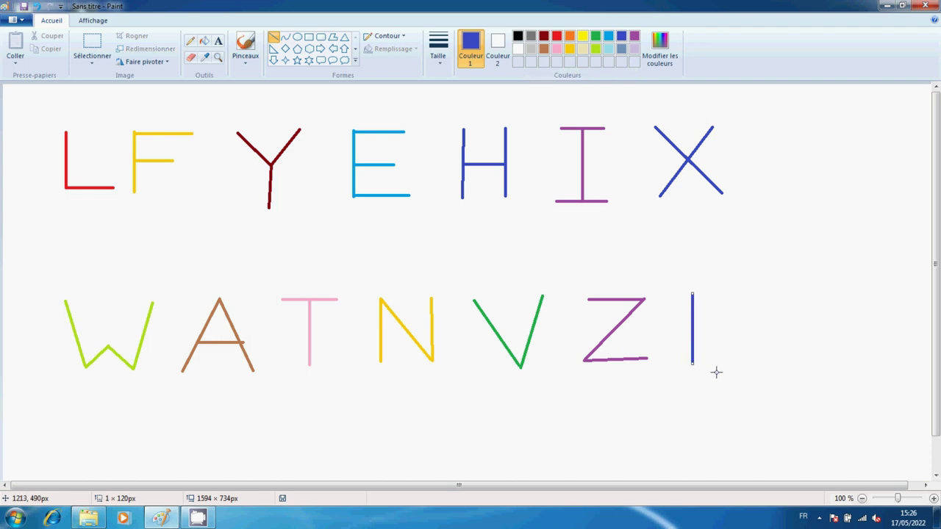
mouse_move(734, 297)
left_mouse_down()
mouse_move(694, 335)
mouse_move(752, 366)
left_mouse_up()
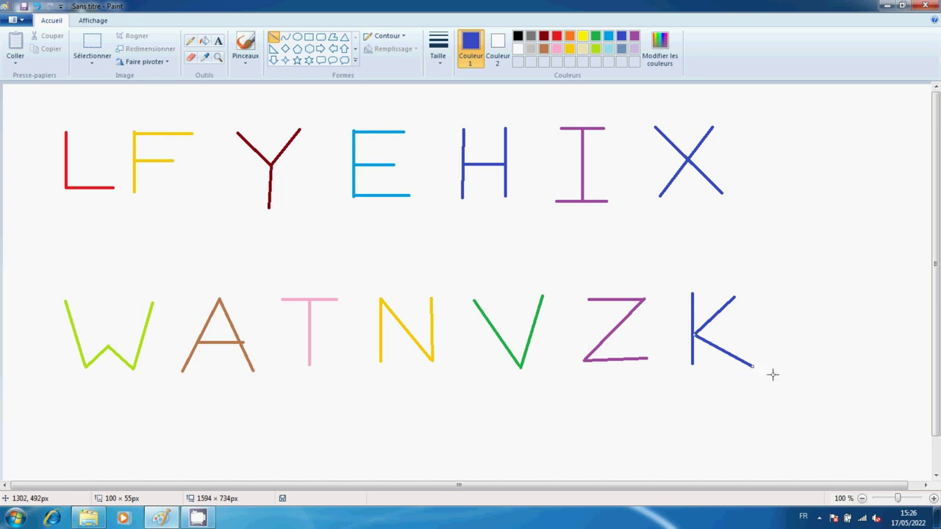
left_click(775, 375)
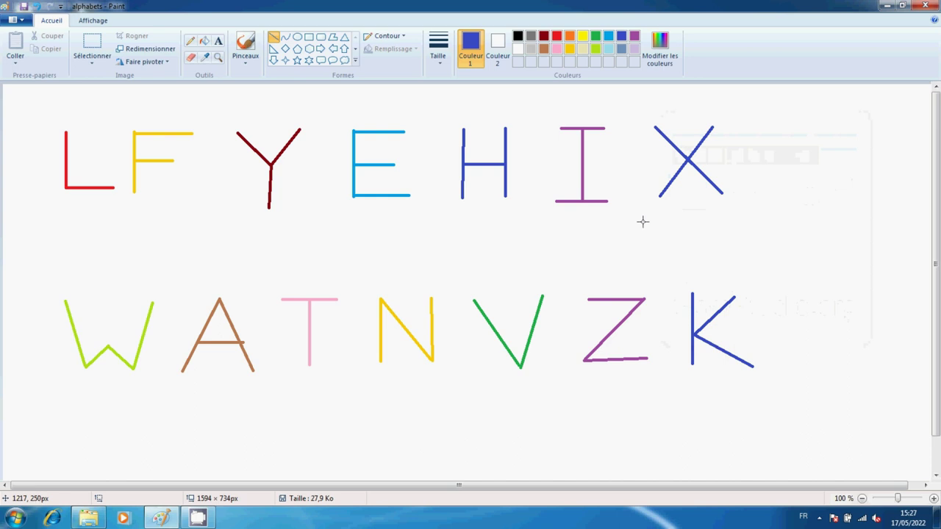
- Select the entire alphabet drawing and delete it to clear the canvas
left_click(91, 64)
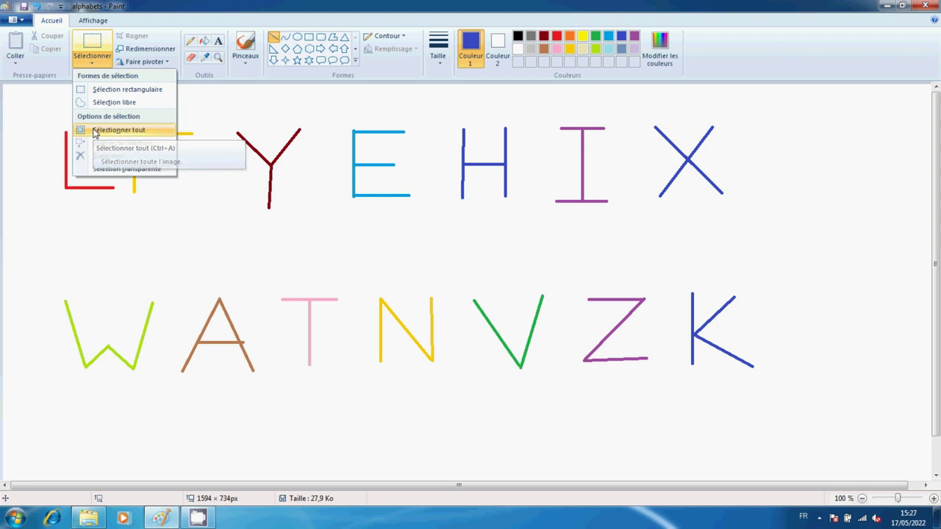
left_click(94, 131)
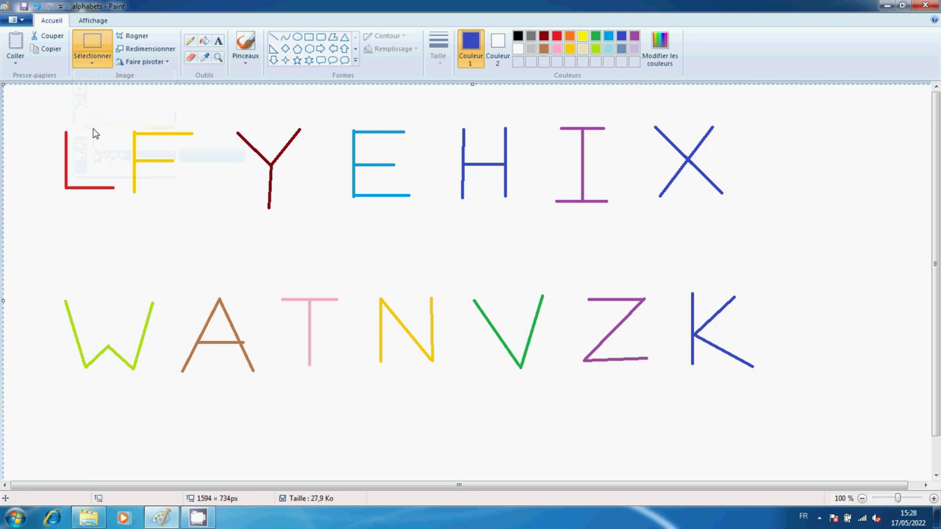
key("ctrl+a")
key("Delete")
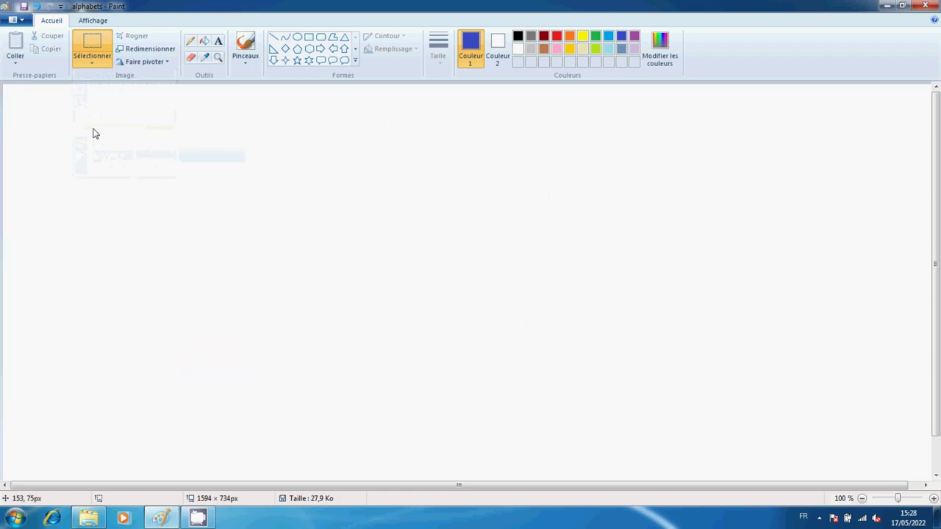
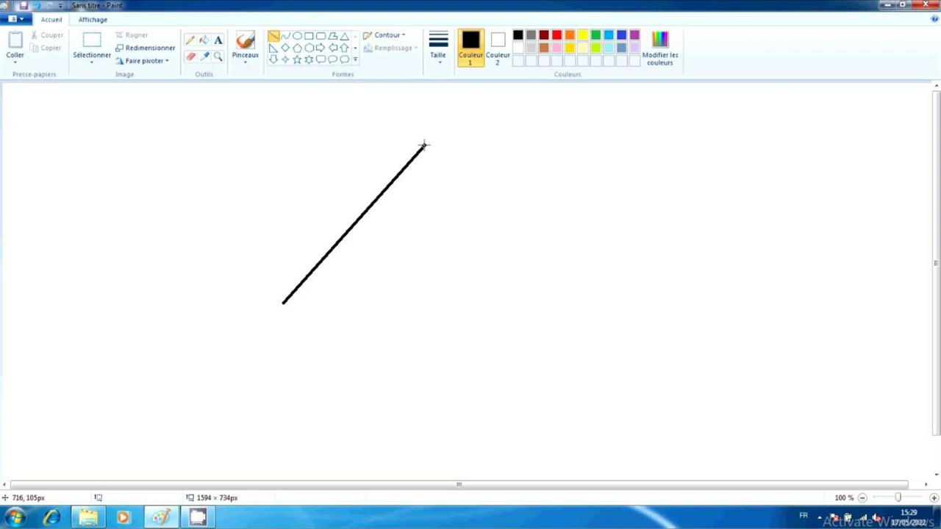
- Complete the black triangle, about 473 px wide and 269 px tall, by adding its second slanted side and horizontal base
mouse_move(424, 146)
left_mouse_down()
mouse_move(478, 195)
mouse_move(521, 305)
mouse_move(561, 301)
left_mouse_up()
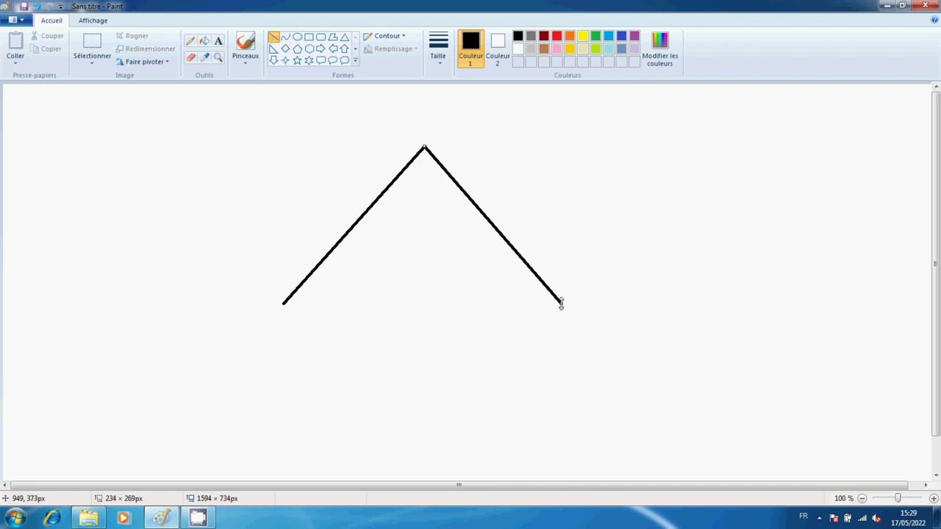
left_click(578, 343)
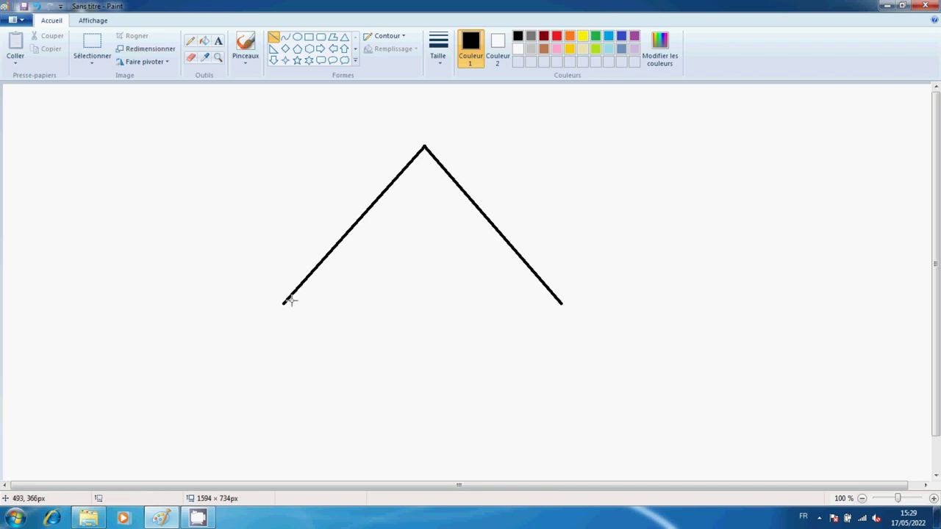
left_click_drag(284, 304, 563, 305)
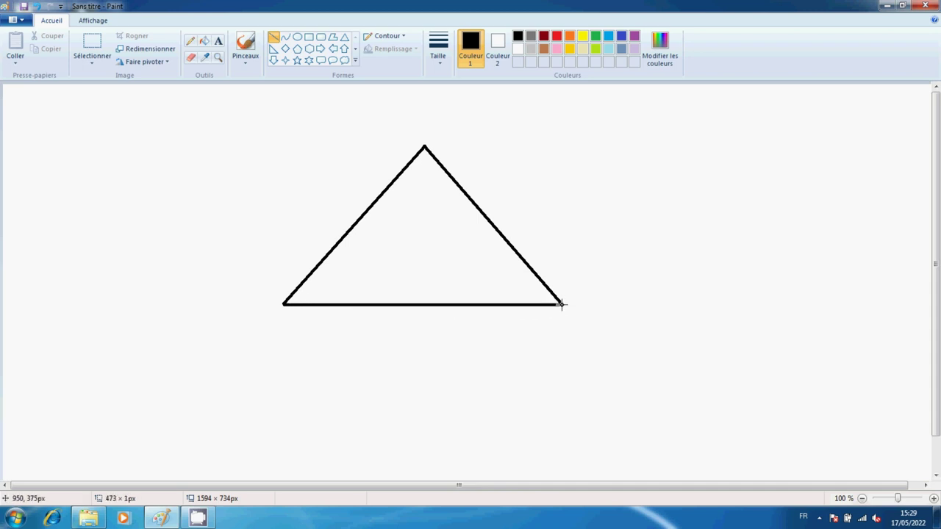
left_click(604, 307)
- Fill the inside of the black triangle with dark red
left_click(206, 43)
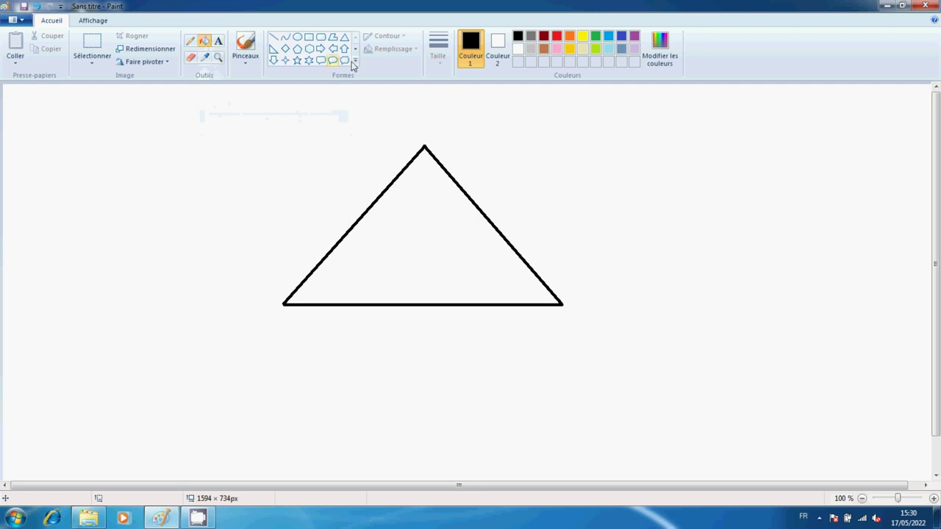
left_click(559, 38)
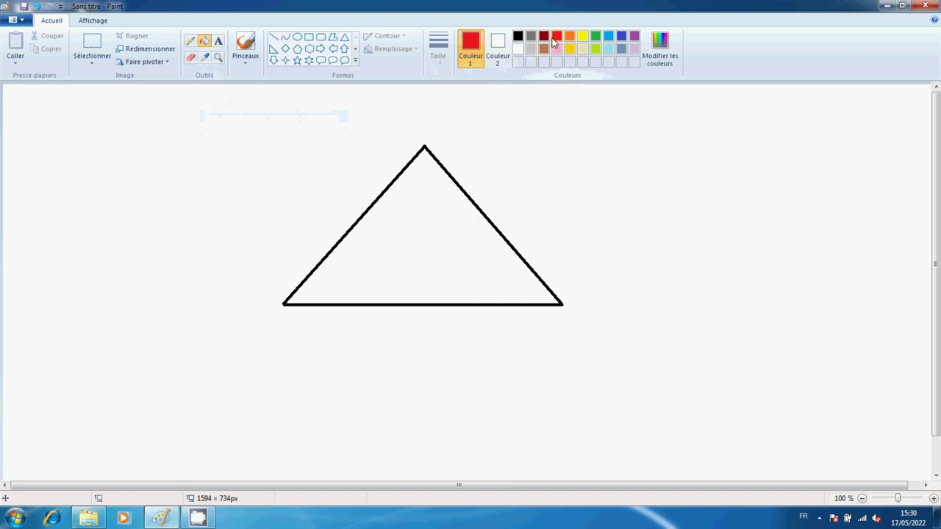
left_click(546, 40)
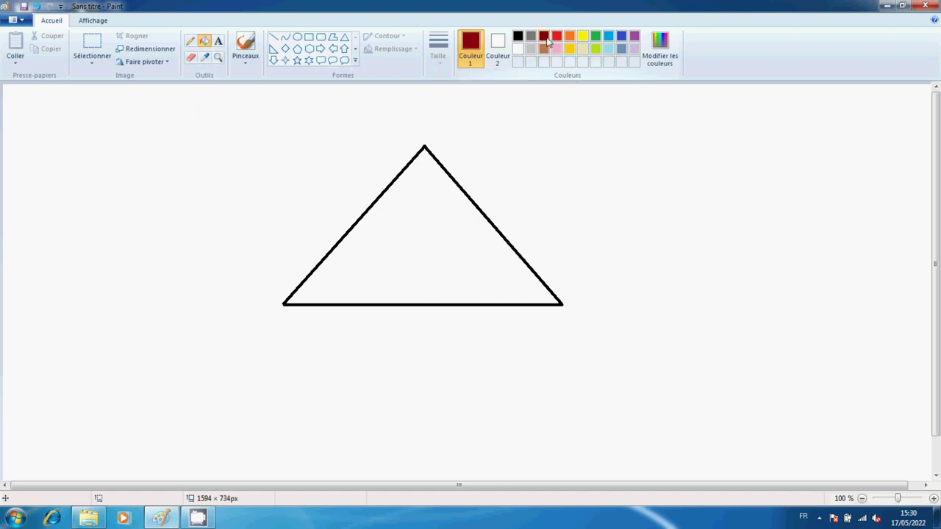
left_click(429, 241)
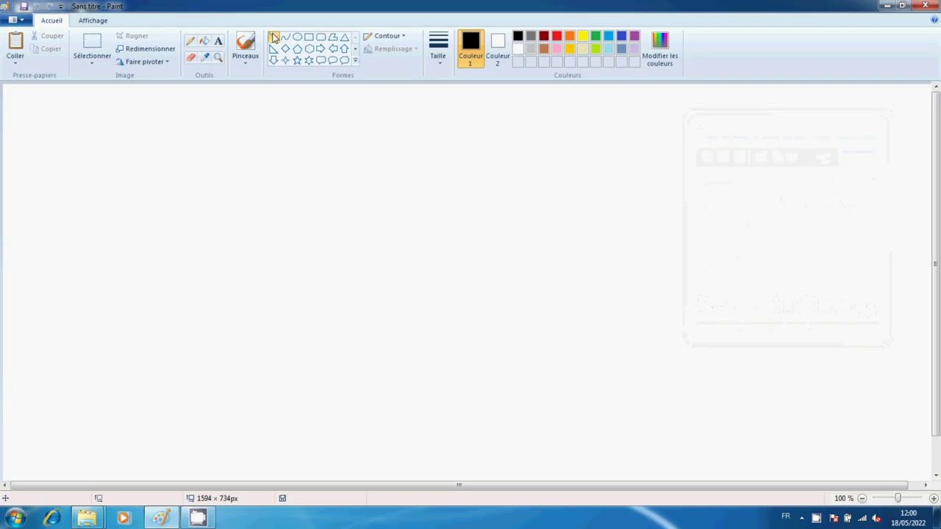
- Draw a dark-red upright triangle, about 331 px wide, near the upper middle of the blank canvas using three straight lines
left_click(543, 36)
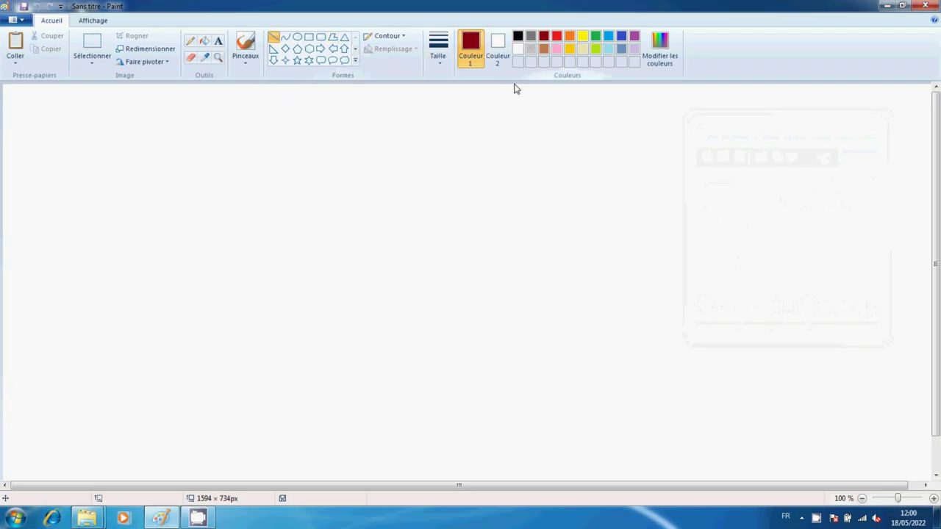
left_click_drag(438, 135, 340, 267)
left_click_drag(439, 137, 535, 267)
left_click_drag(341, 267, 536, 268)
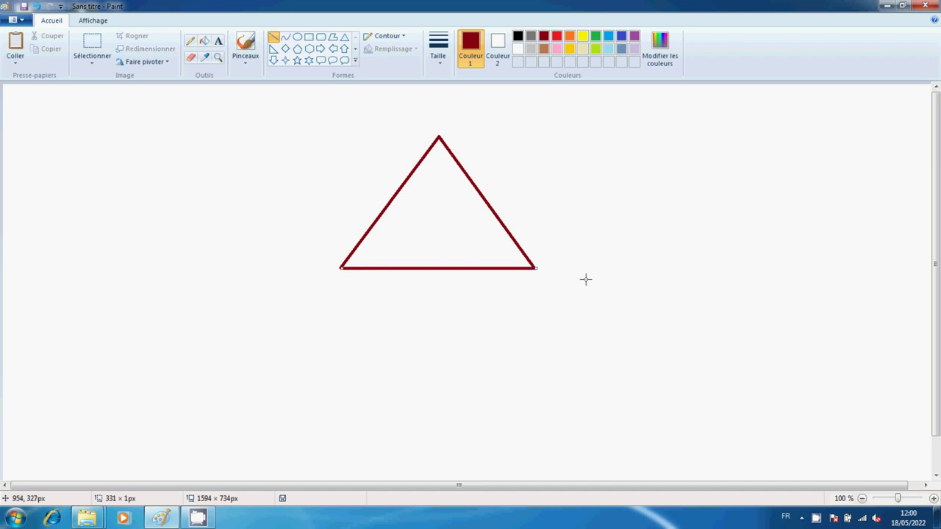
left_click(602, 282)
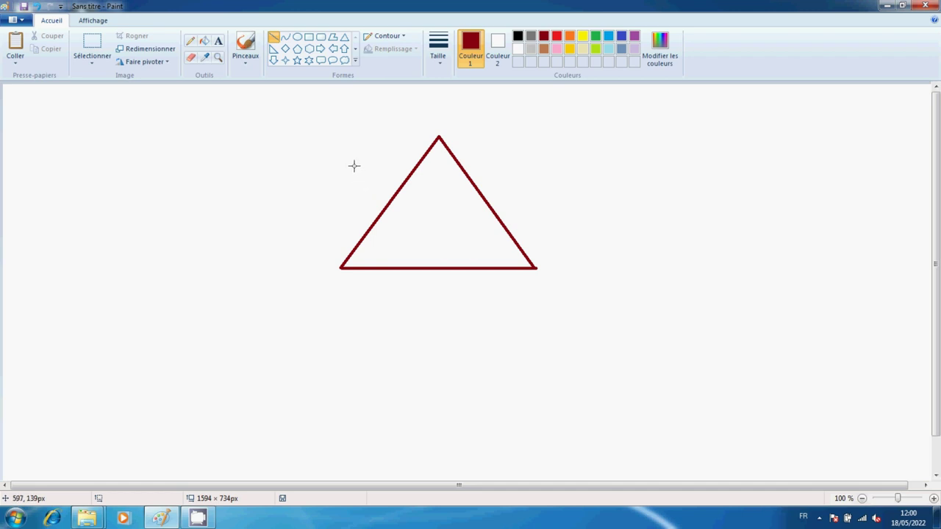
- Draw an inverted dark-red triangle, about 330 px wide and 251 px tall, over the upright one with three lines to form a six-pointed star
left_click_drag(346, 166, 541, 166)
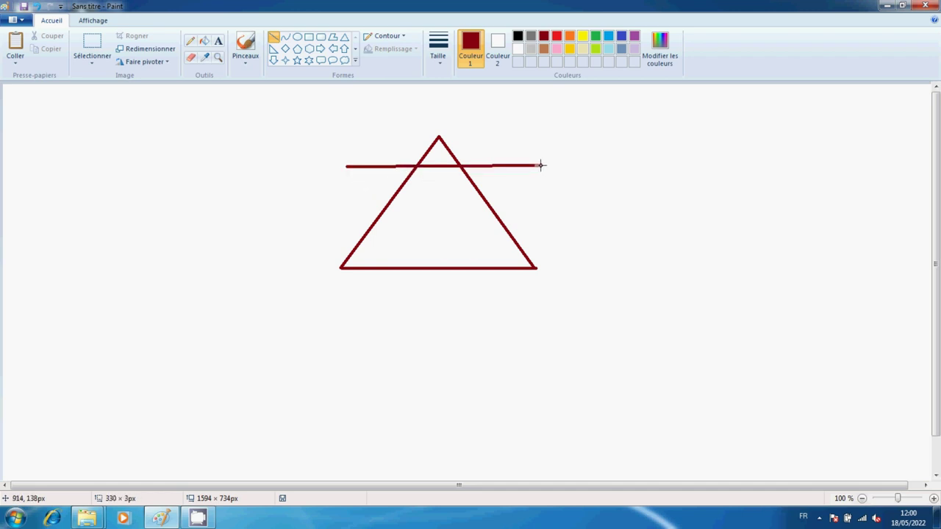
left_click_drag(346, 166, 439, 317)
left_click(507, 347)
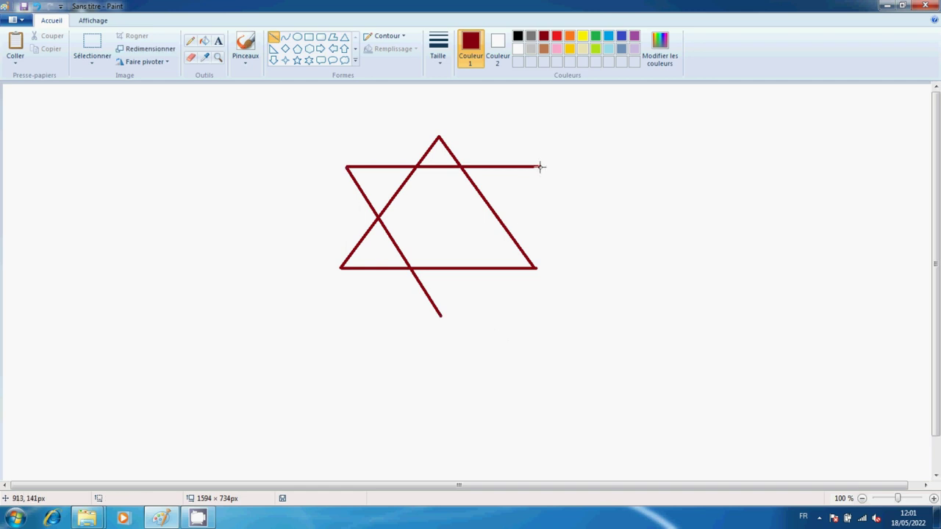
left_click_drag(540, 167, 440, 314)
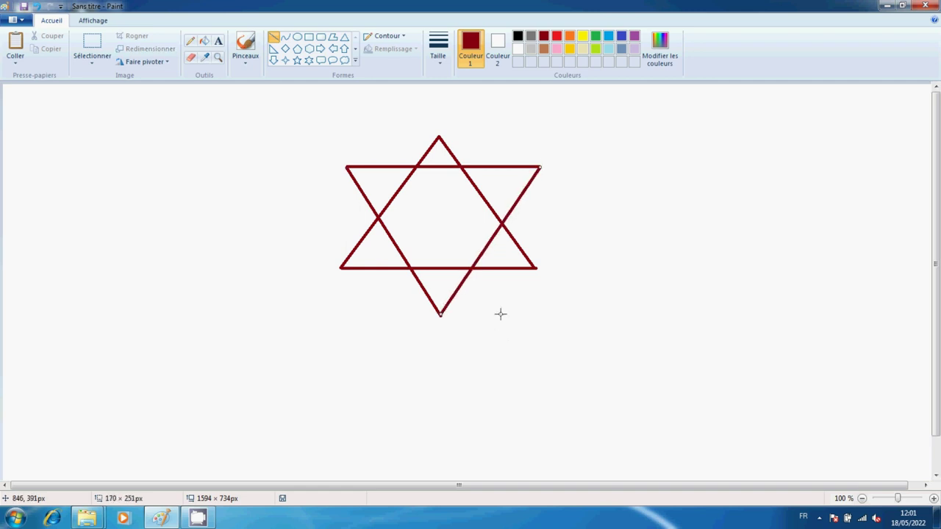
left_click(500, 313)
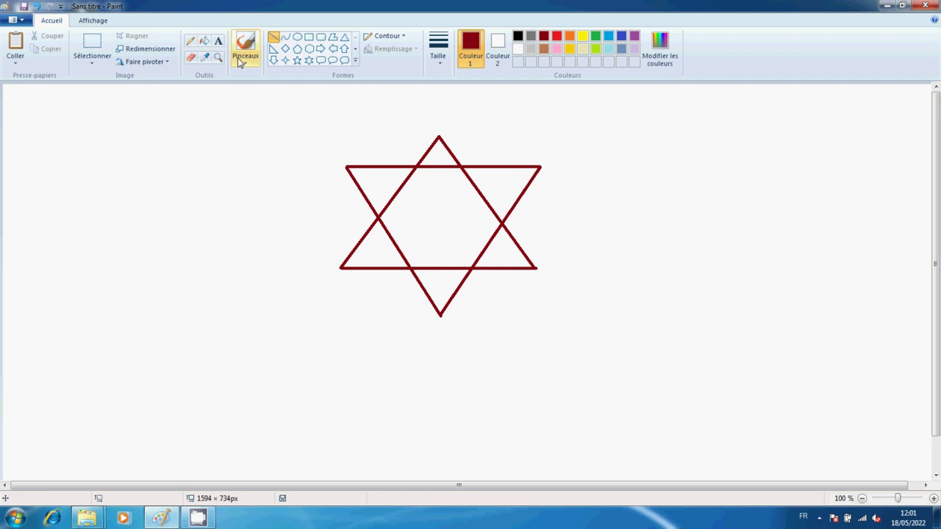
- Fill the central hexagon of the six-pointed star with orange
left_click(206, 41)
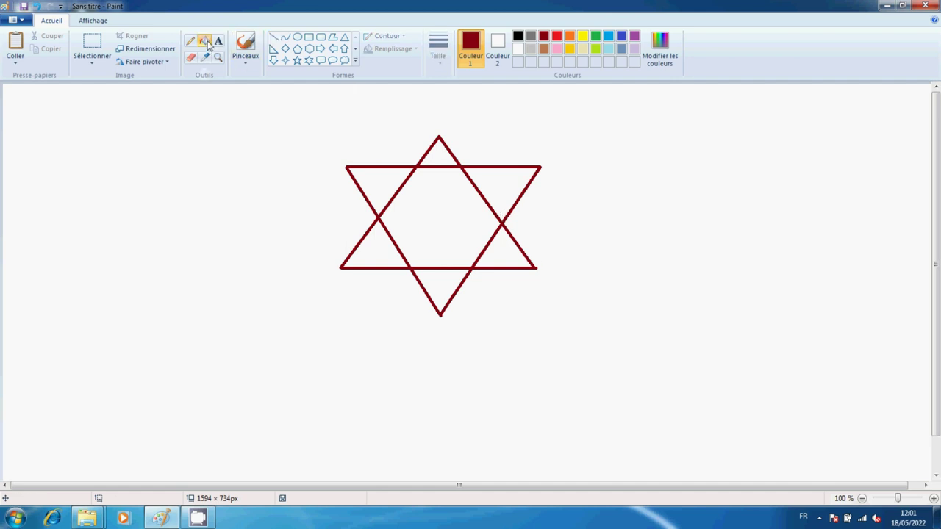
left_click(571, 37)
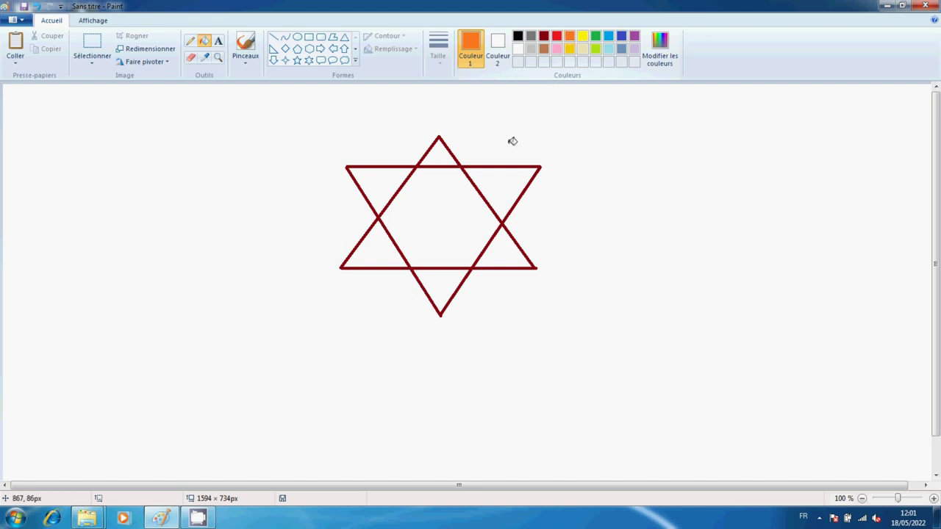
left_click(445, 198)
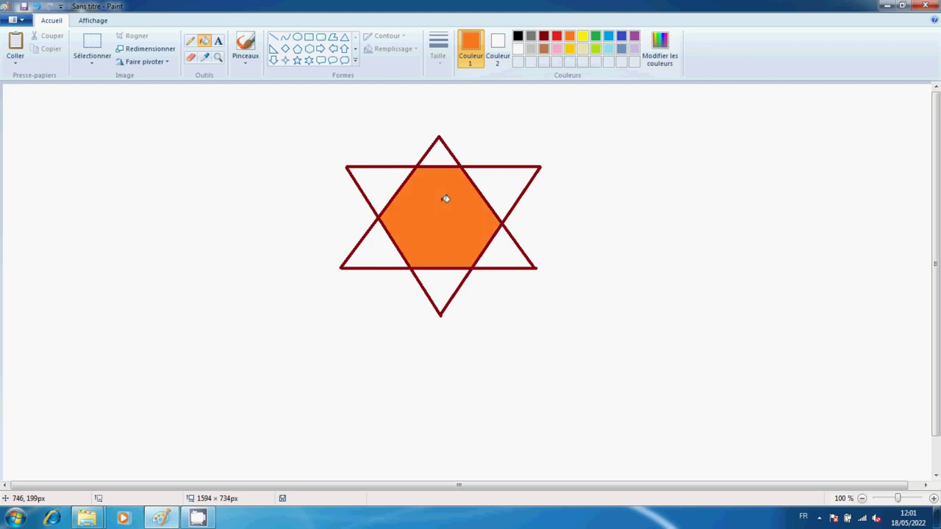
- Fill the star's upper-left point with lime green and its lower-left point with light turquoise
left_click(598, 50)
left_click(380, 185)
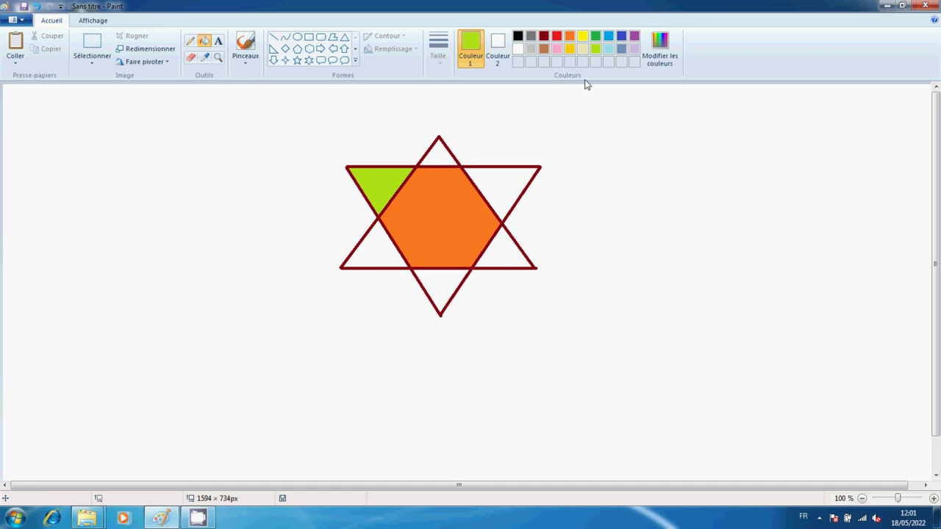
left_click(609, 49)
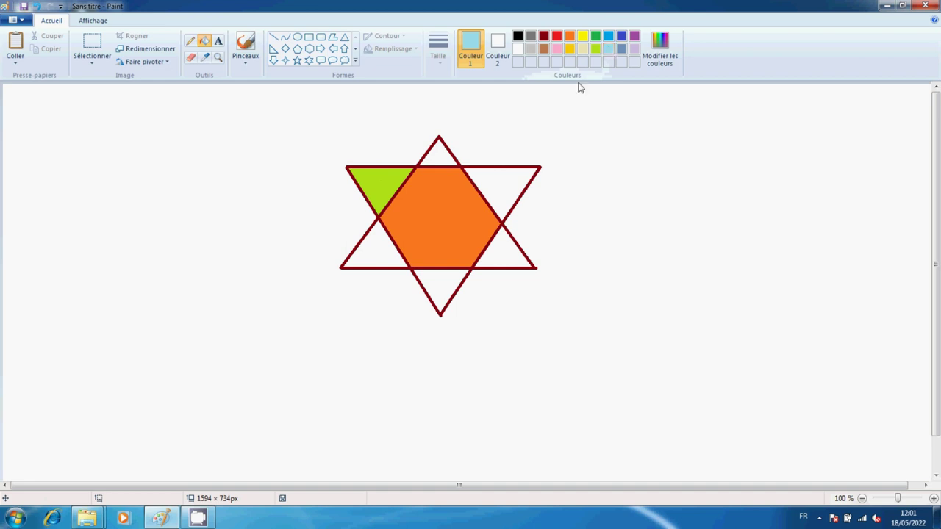
left_click(379, 253)
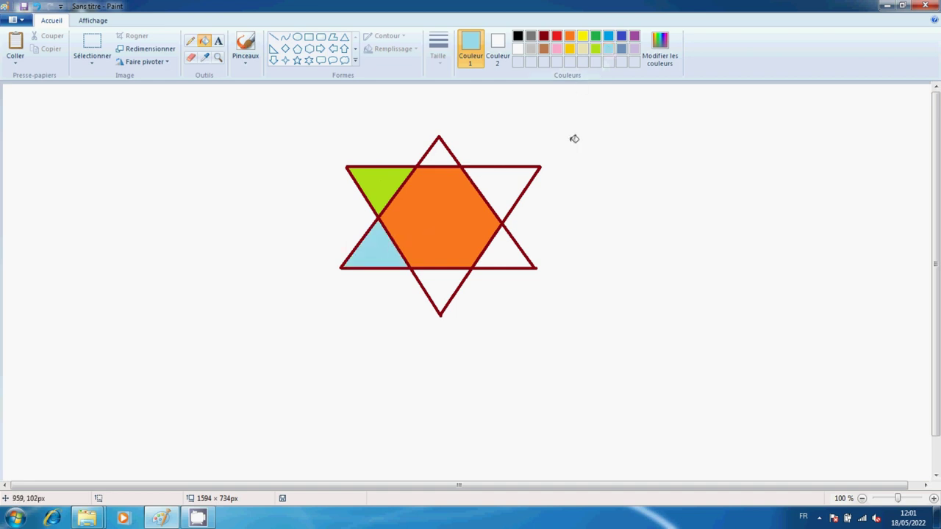
- Fill the star's lower-right point with green and its upper-right point with indigo blue
left_click(595, 36)
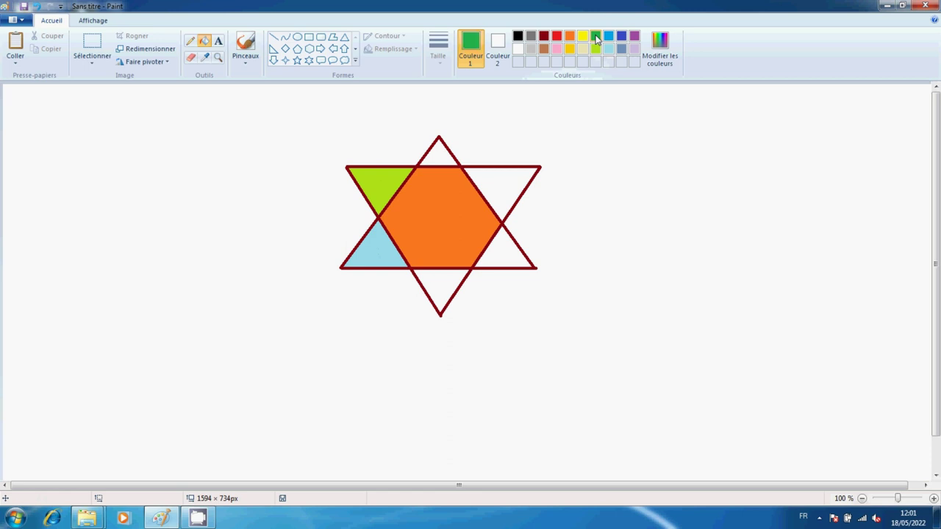
left_click(507, 251)
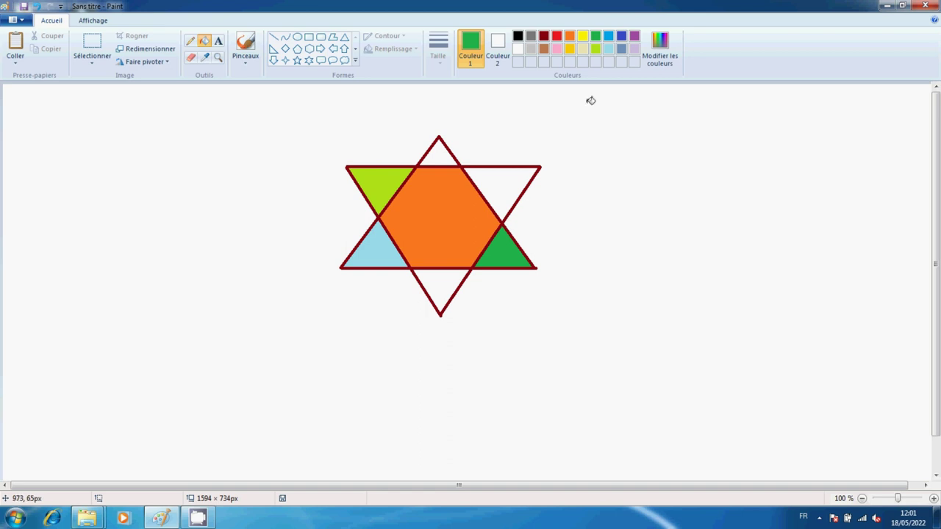
left_click(621, 36)
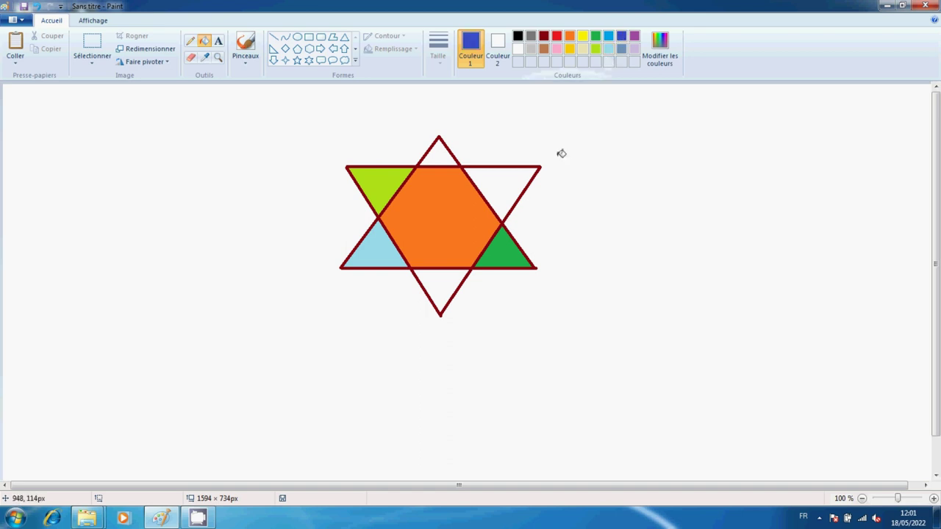
left_click(506, 184)
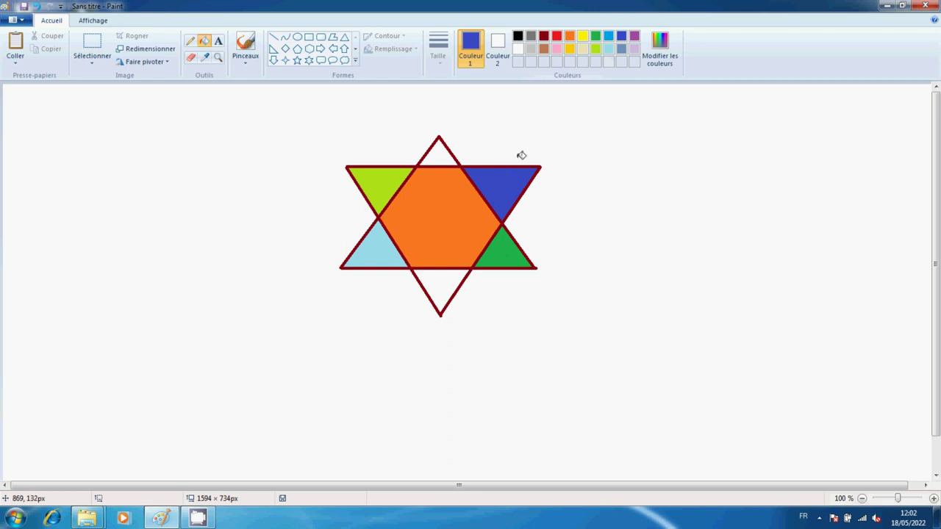
- Fill the star's top and bottom points with pink
left_click(556, 49)
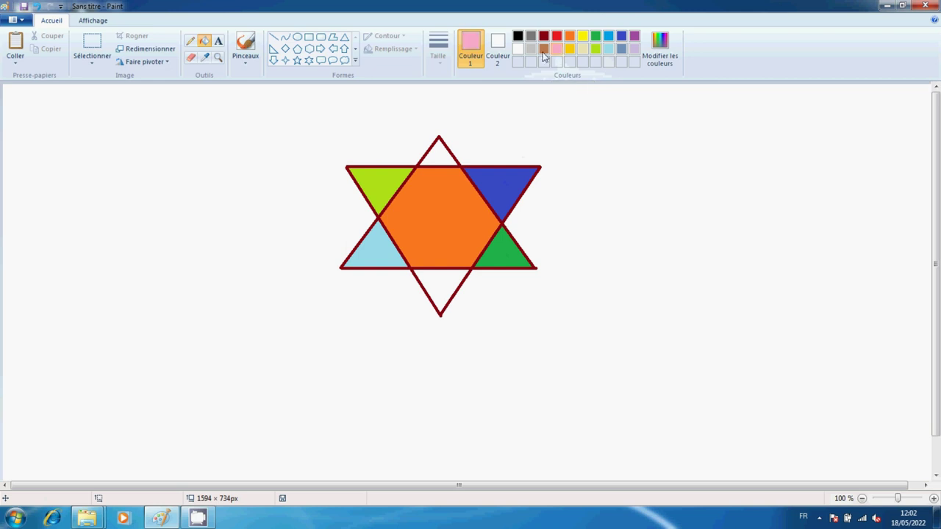
left_click(442, 154)
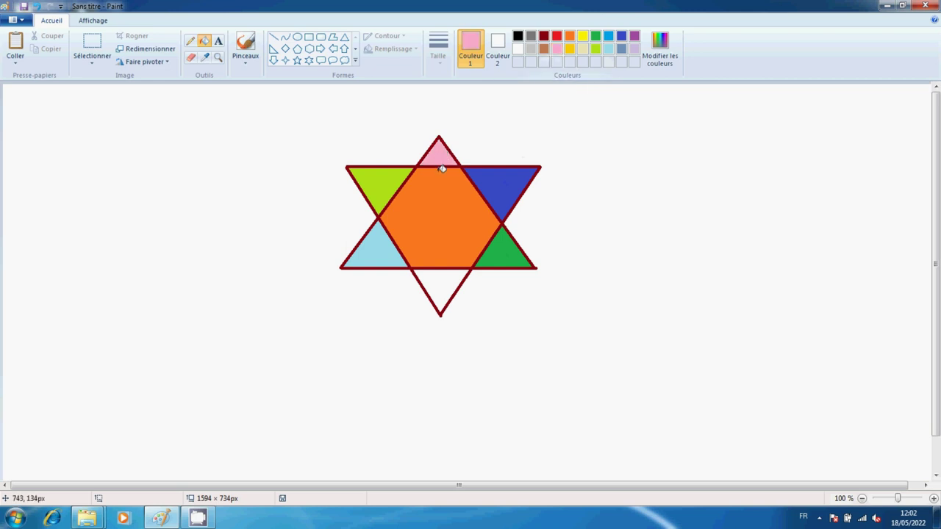
left_click(442, 288)
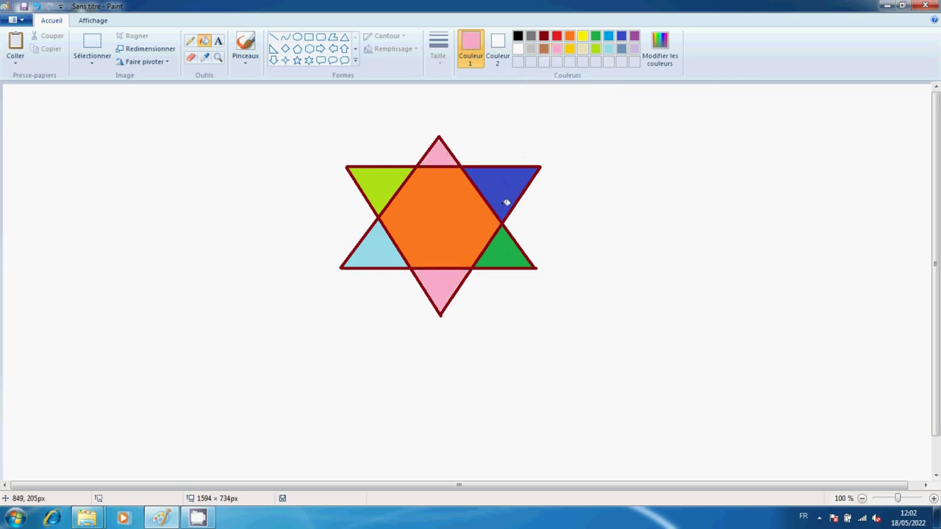